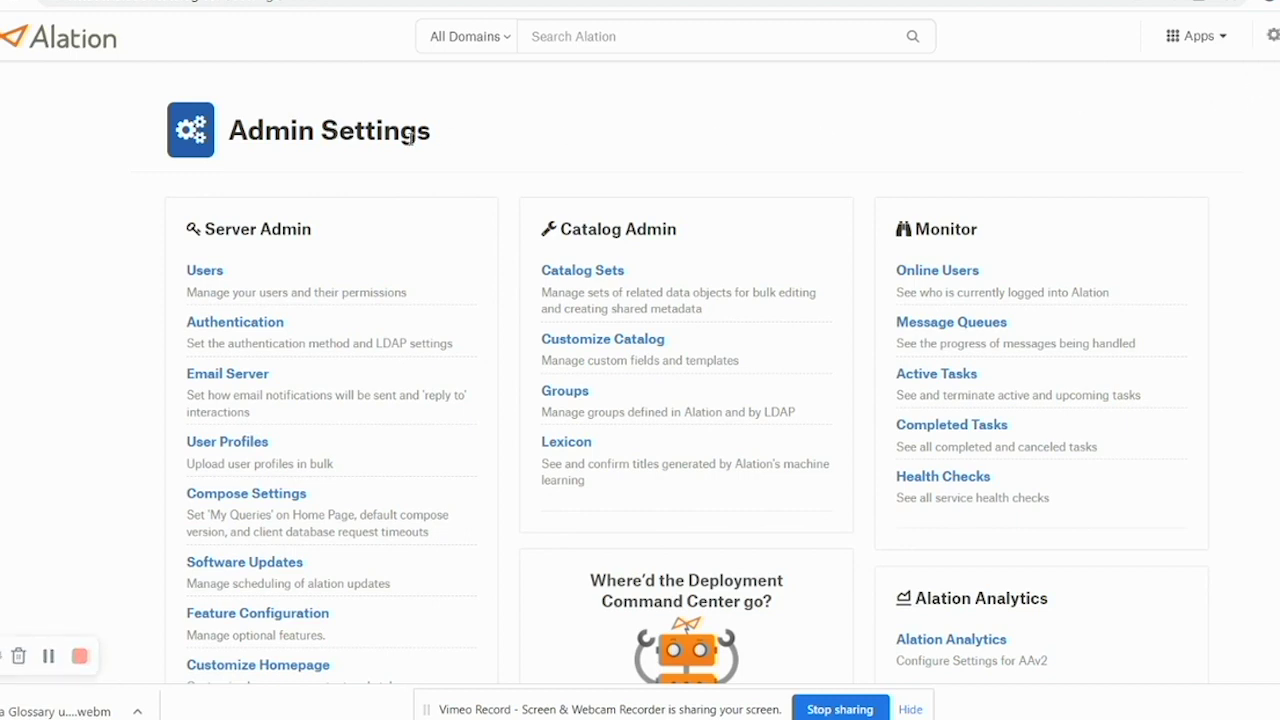
- Open Customize Catalog and browse its custom fields: object sets, people sets and references
left_click(617, 345)
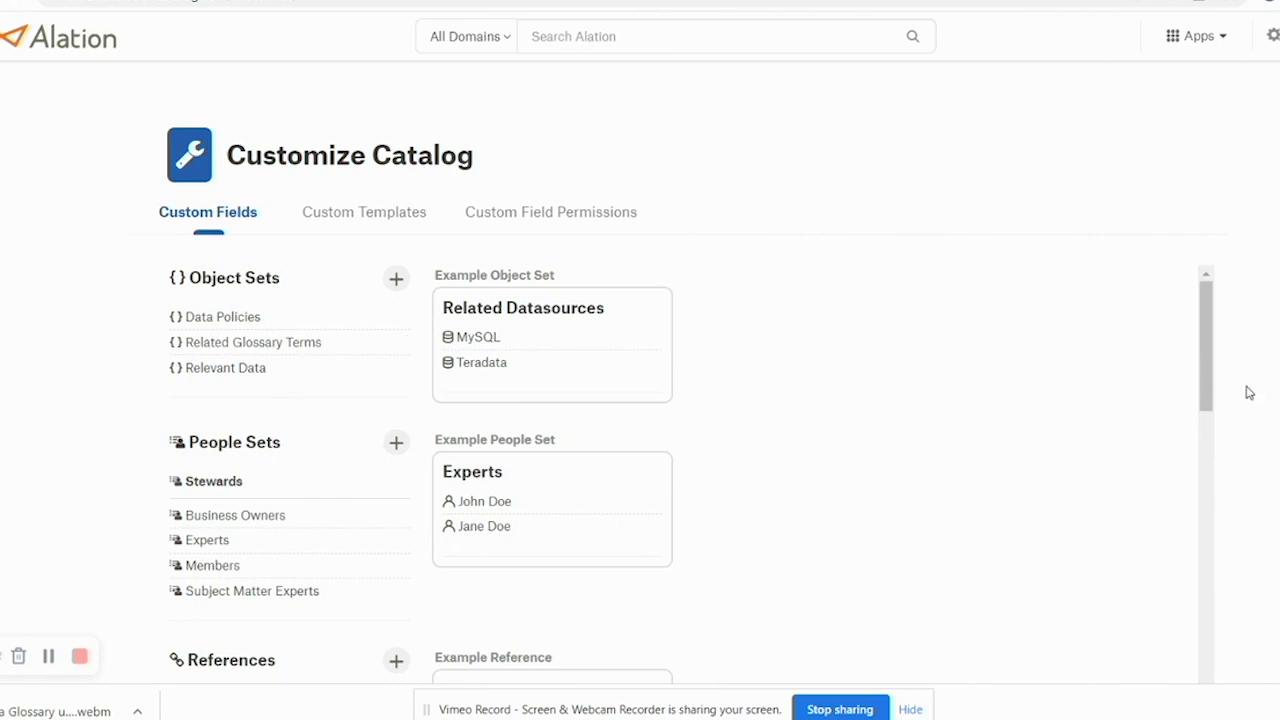
mouse_move(1211, 386)
left_mouse_down()
mouse_move(1206, 677)
mouse_move(1212, 369)
left_mouse_up()
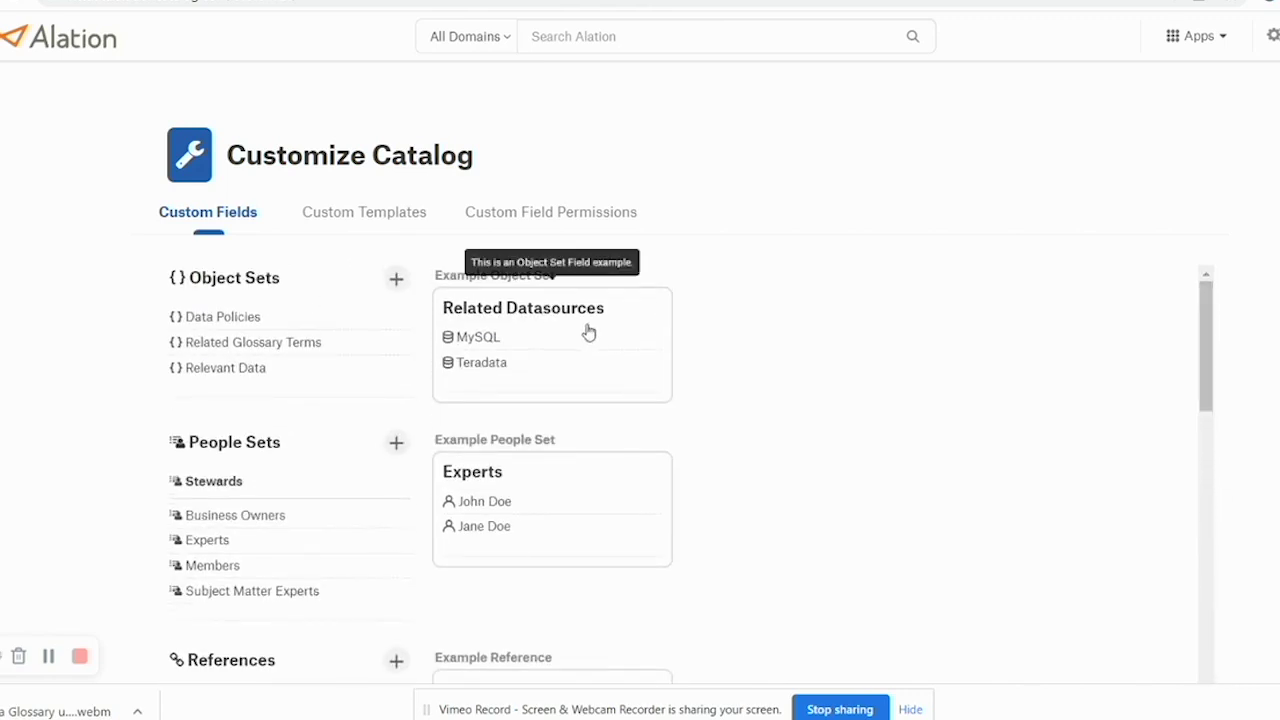
mouse_move(297, 326)
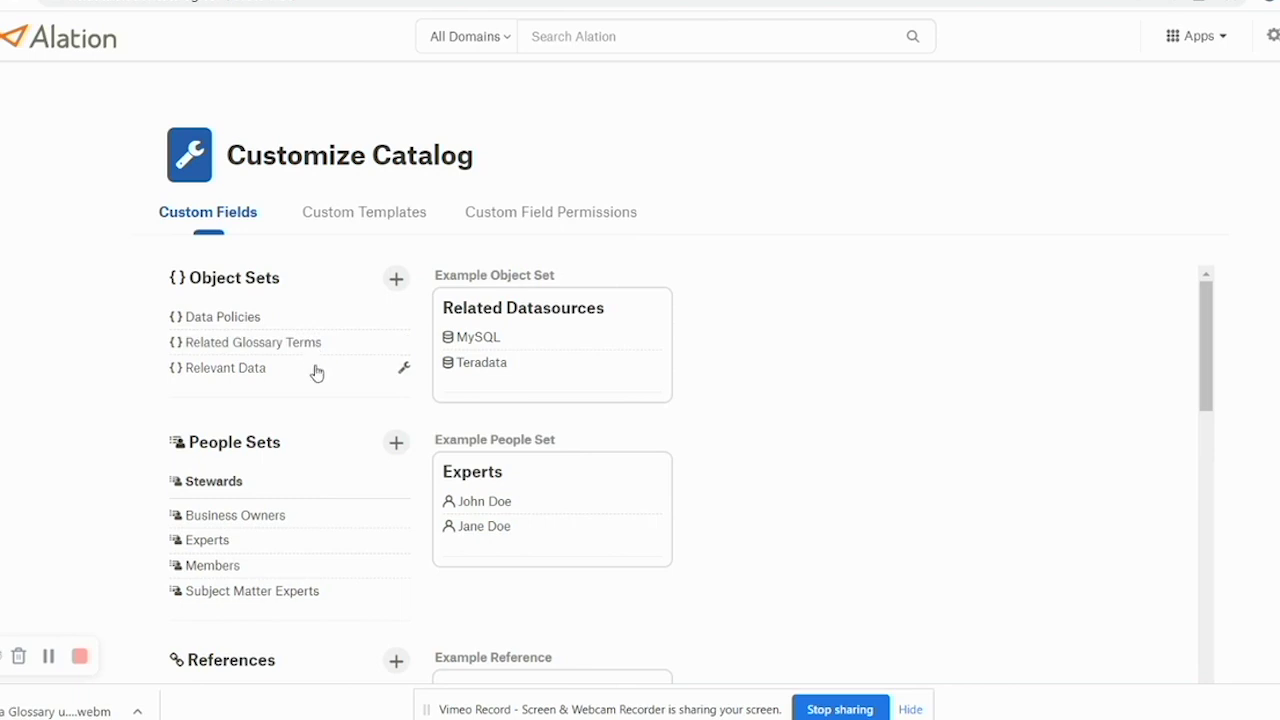
left_click(396, 281)
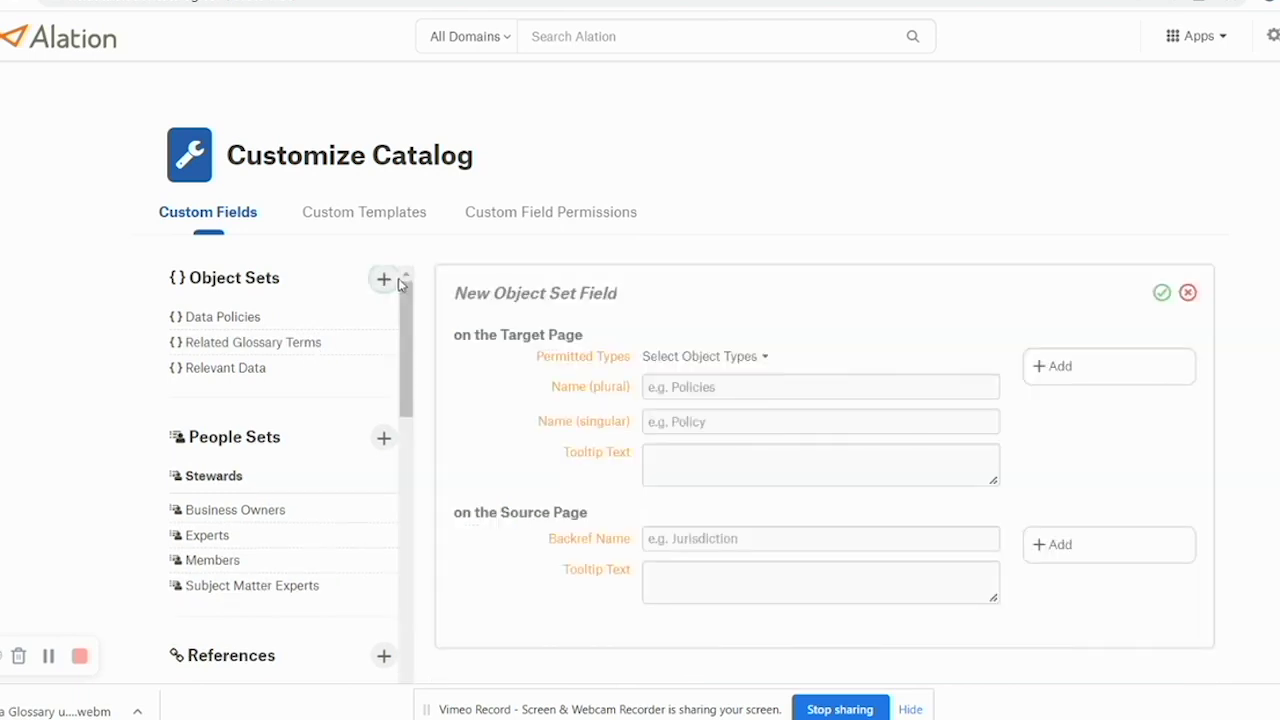
left_click(765, 360)
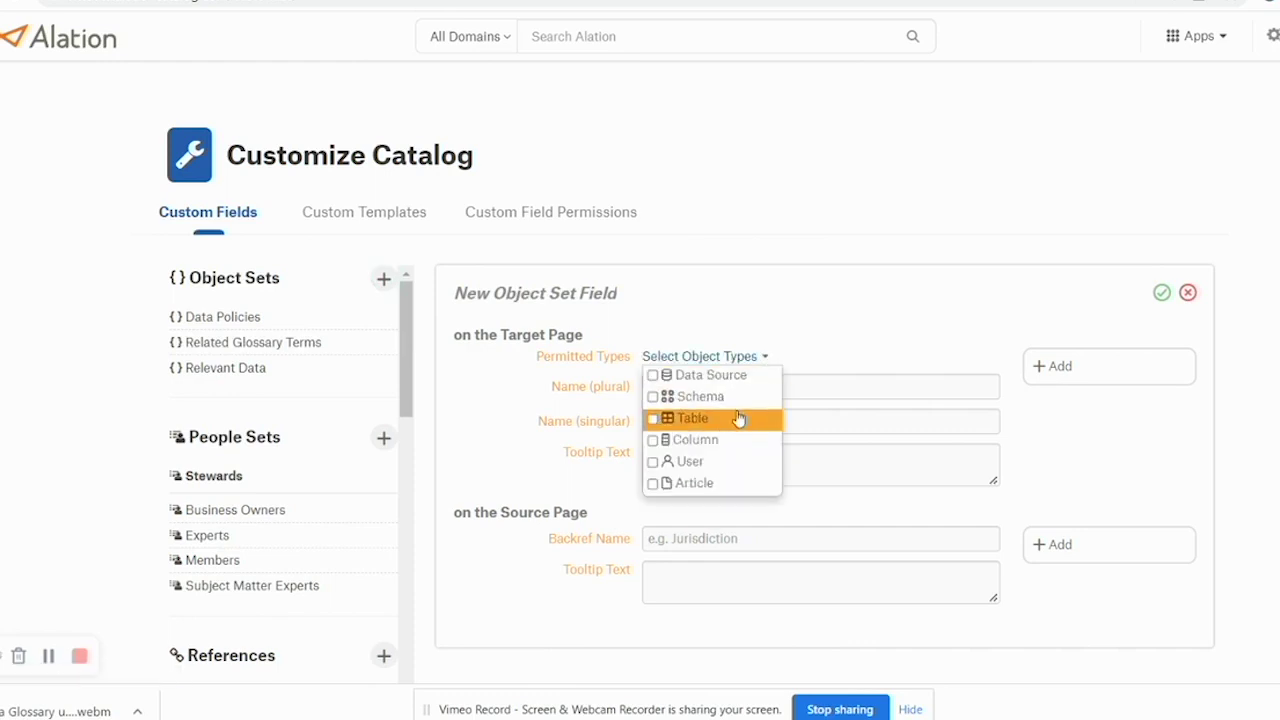
left_click(799, 323)
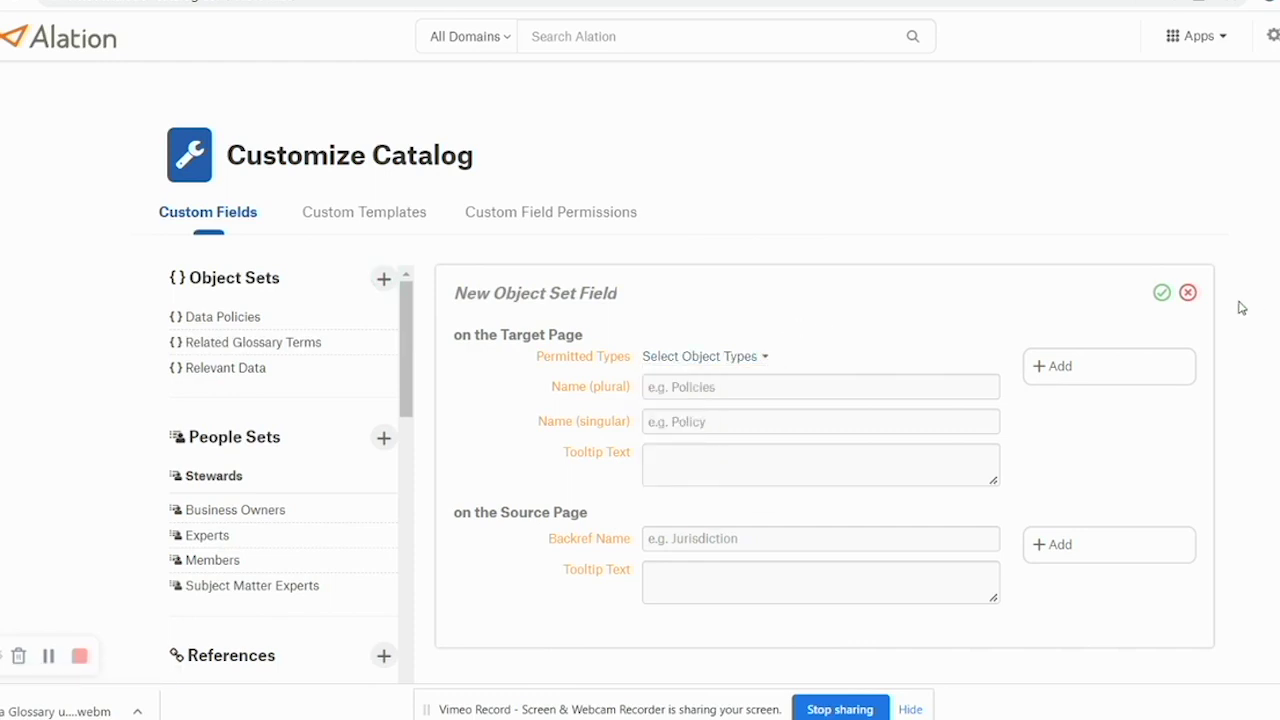
left_click(1188, 292)
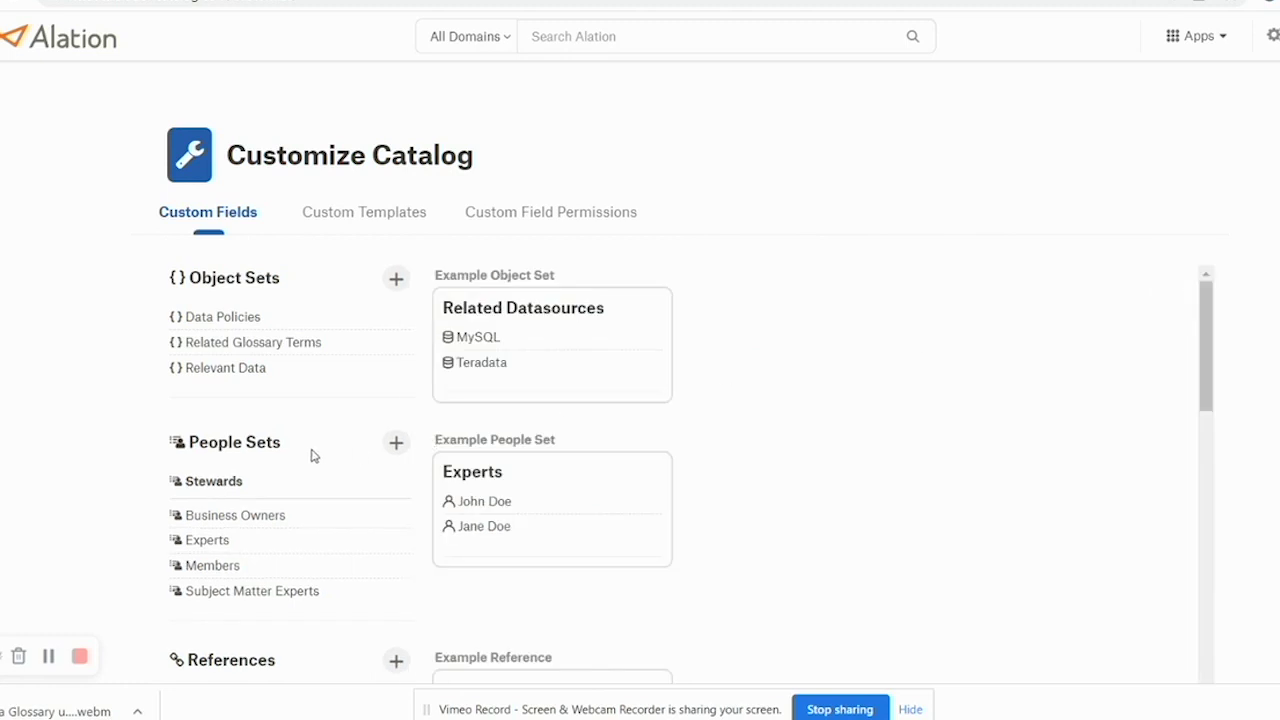
left_click(391, 453)
- Add a people set field Developers, singular Developer, with backref starting 'Developer of data gl'
left_click(760, 362)
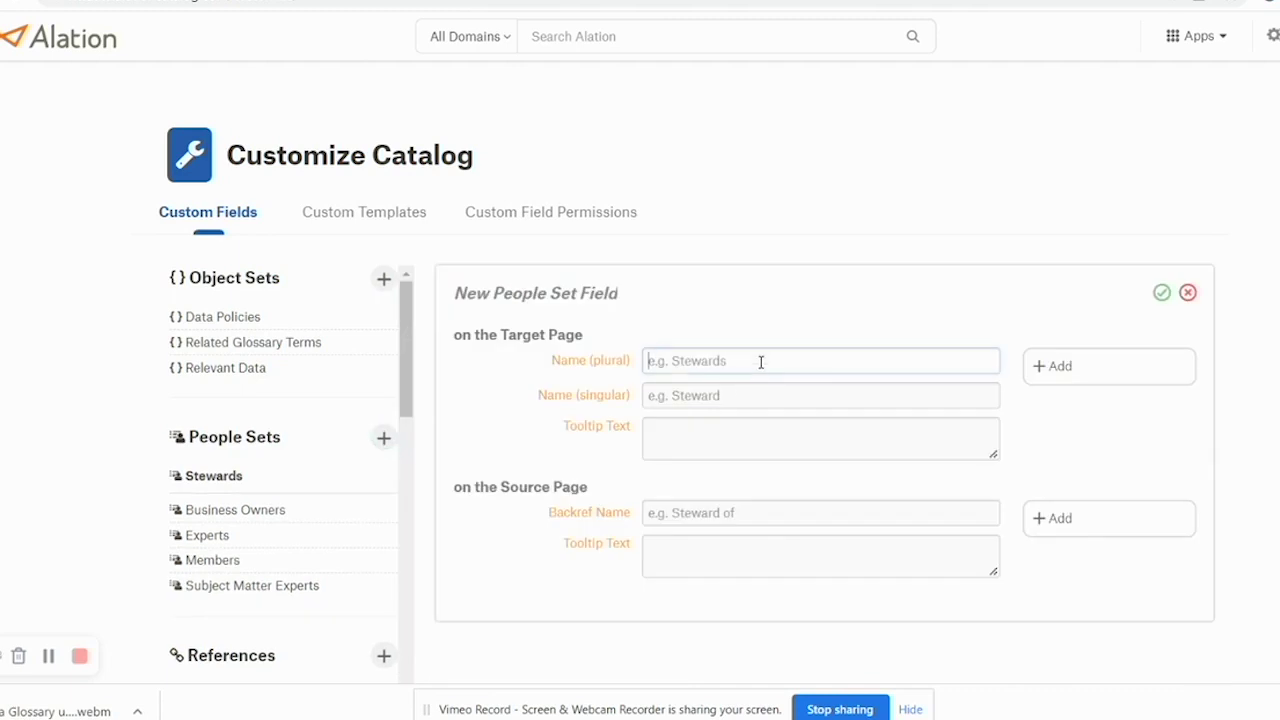
type("De")
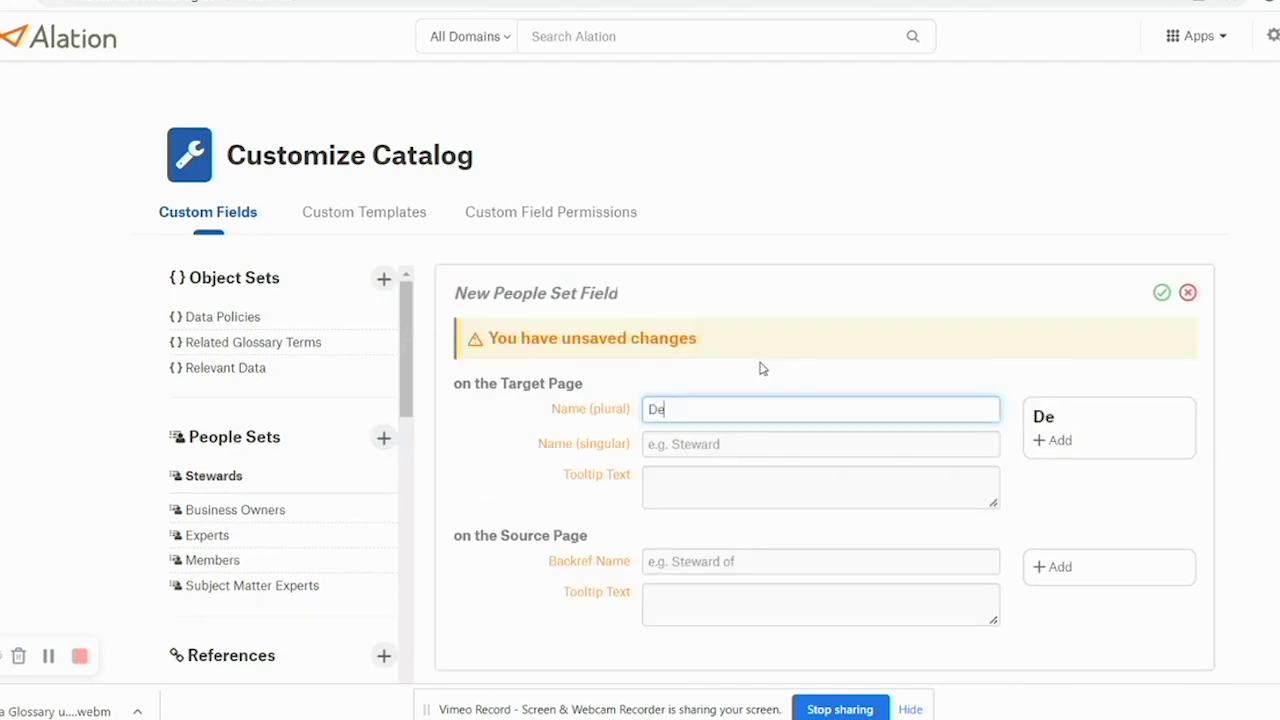
type("velopers")
key("Tab")
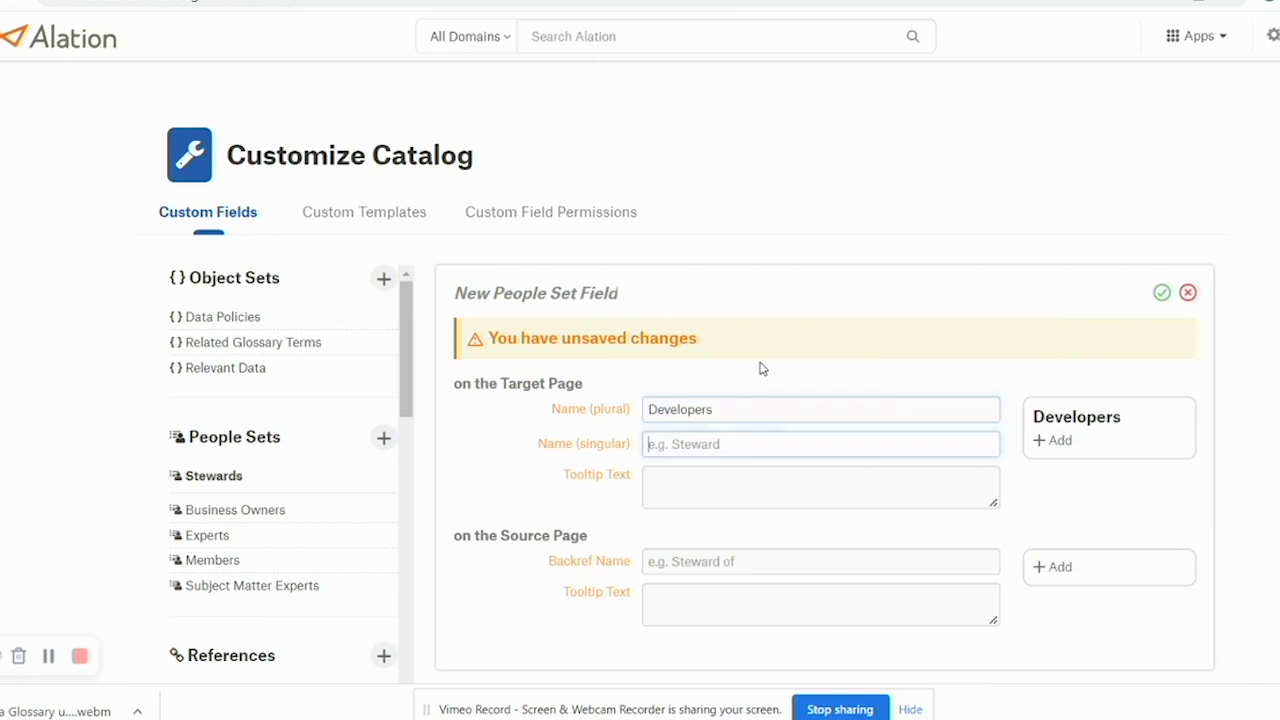
type("Developer")
key("Tab")
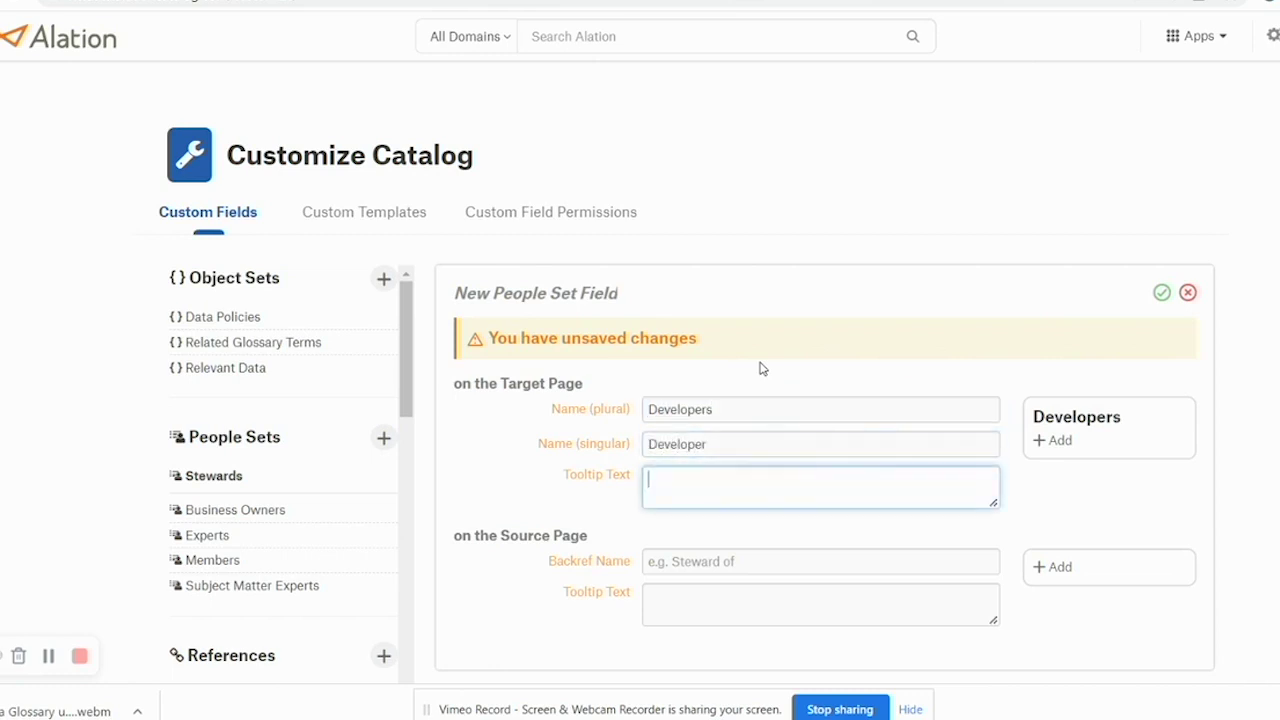
key("Tab")
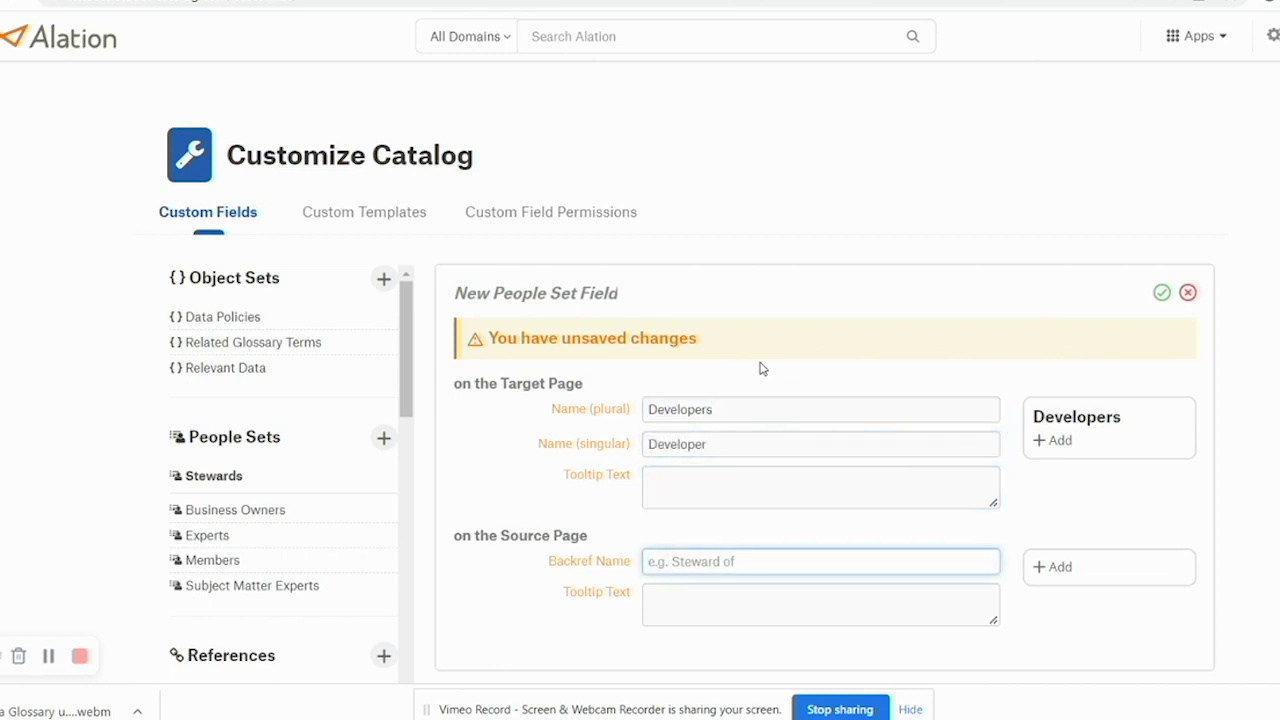
type("Developer of")
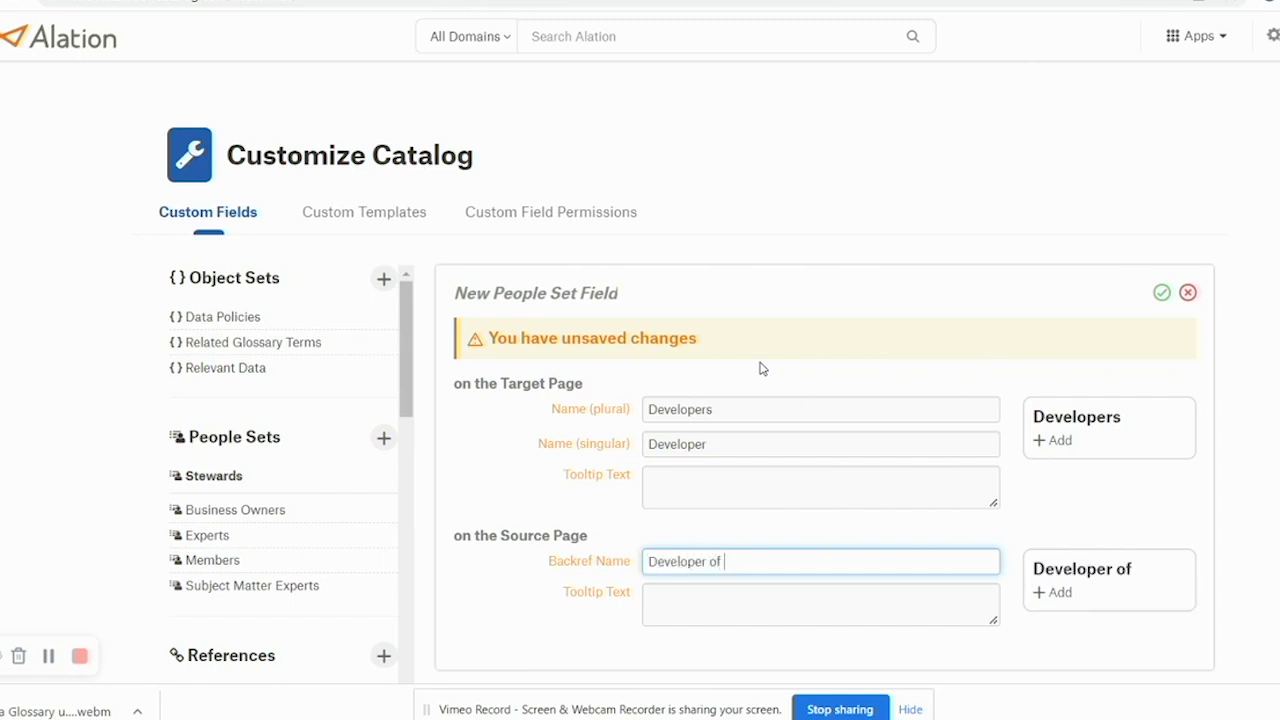
type(" data glossary")
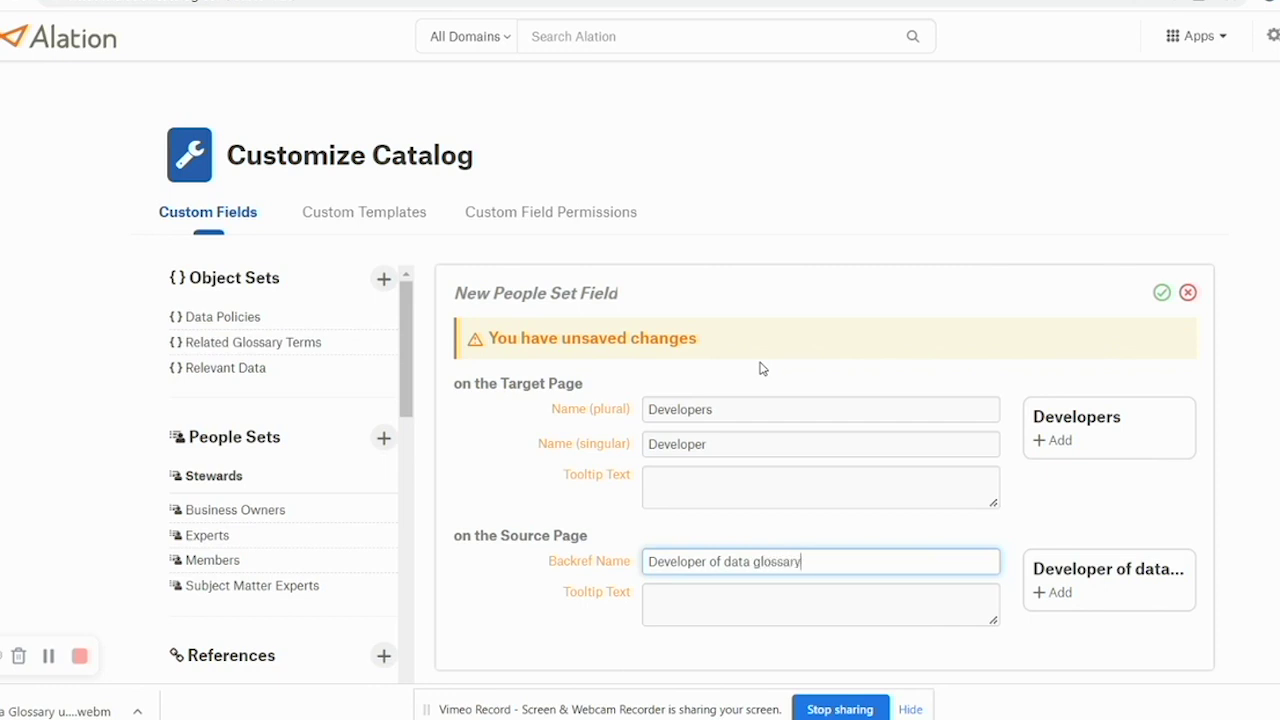
- Change the Developers field's backref name to Data Glossary
left_click(1163, 296)
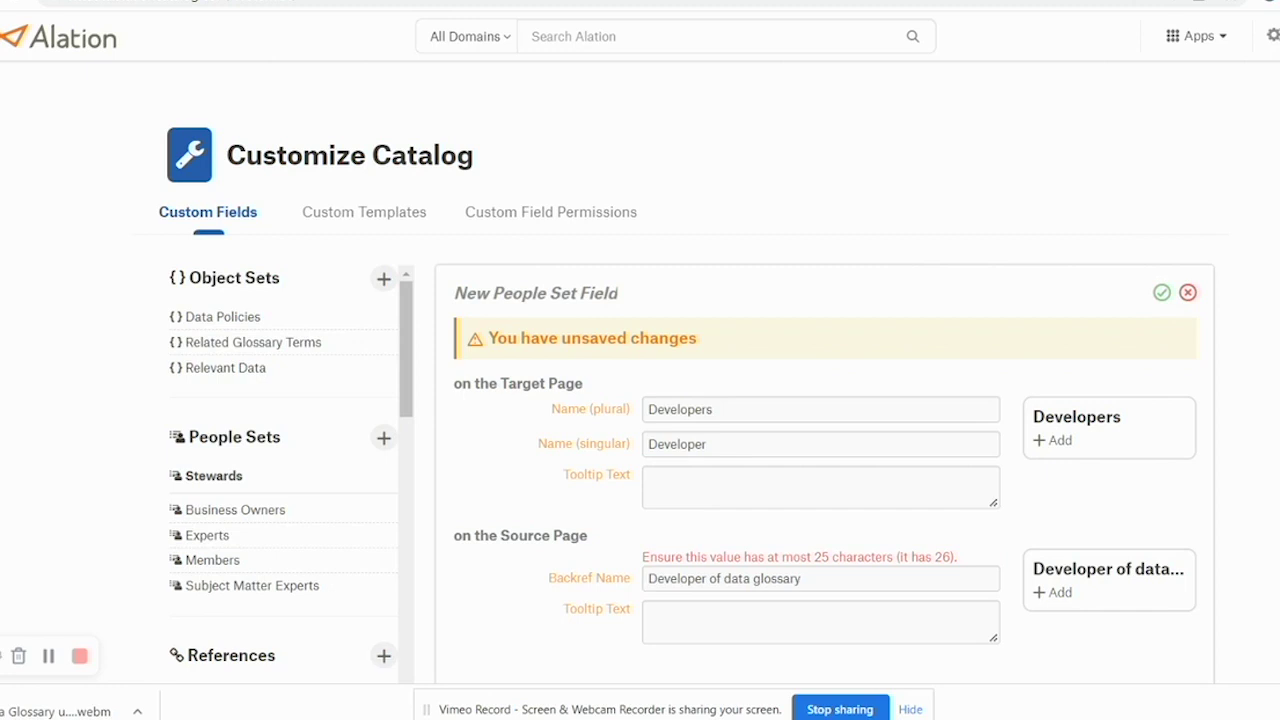
right_click(1112, 452)
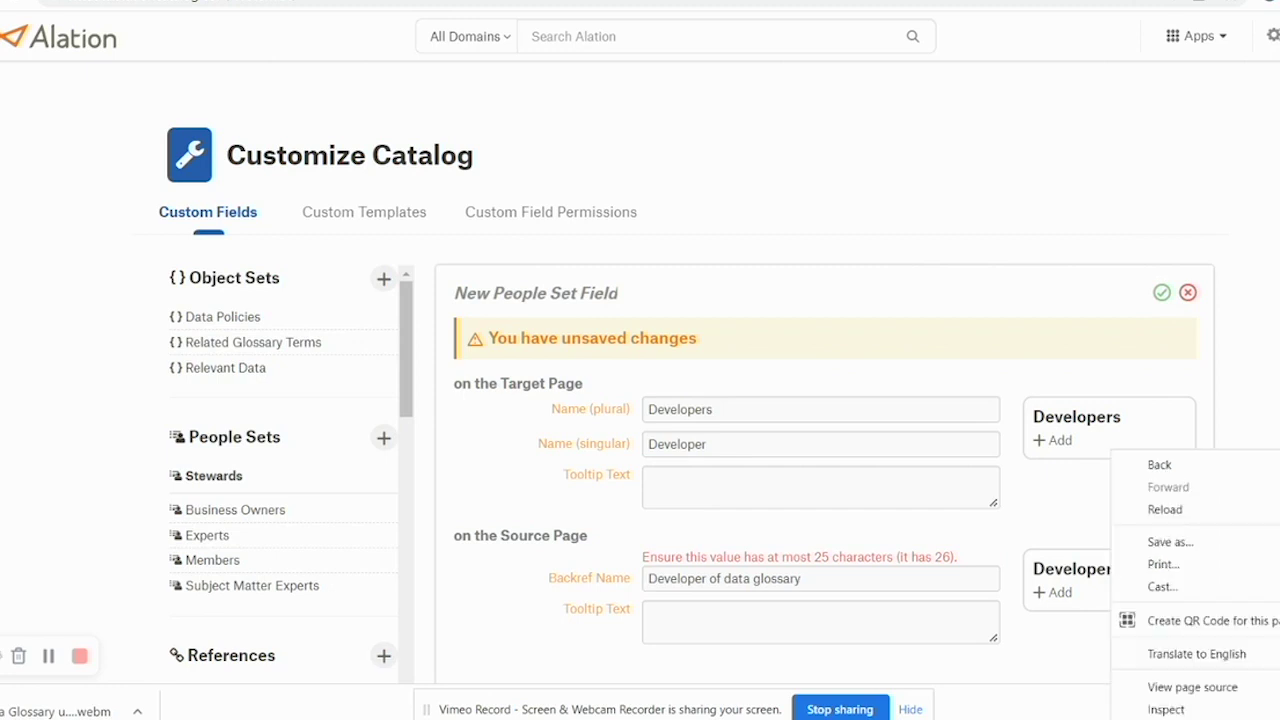
key("Escape")
right_click(1112, 366)
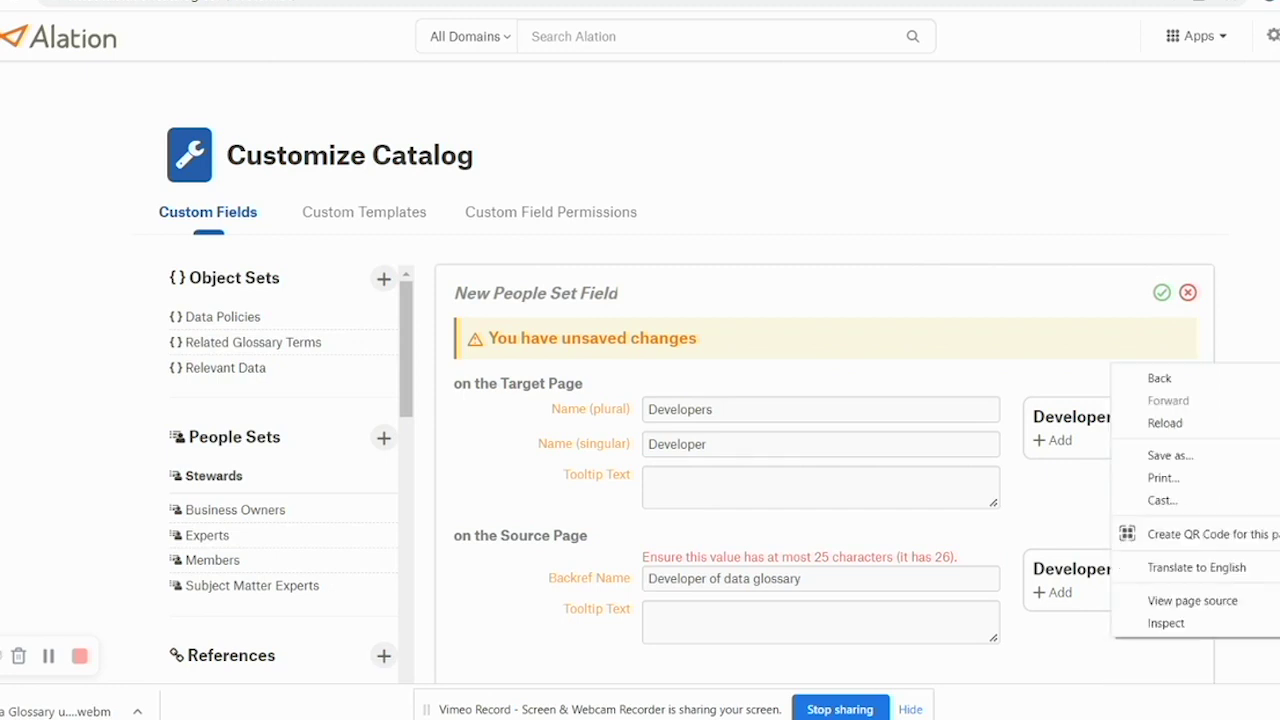
scroll(719, 385, "down", 1)
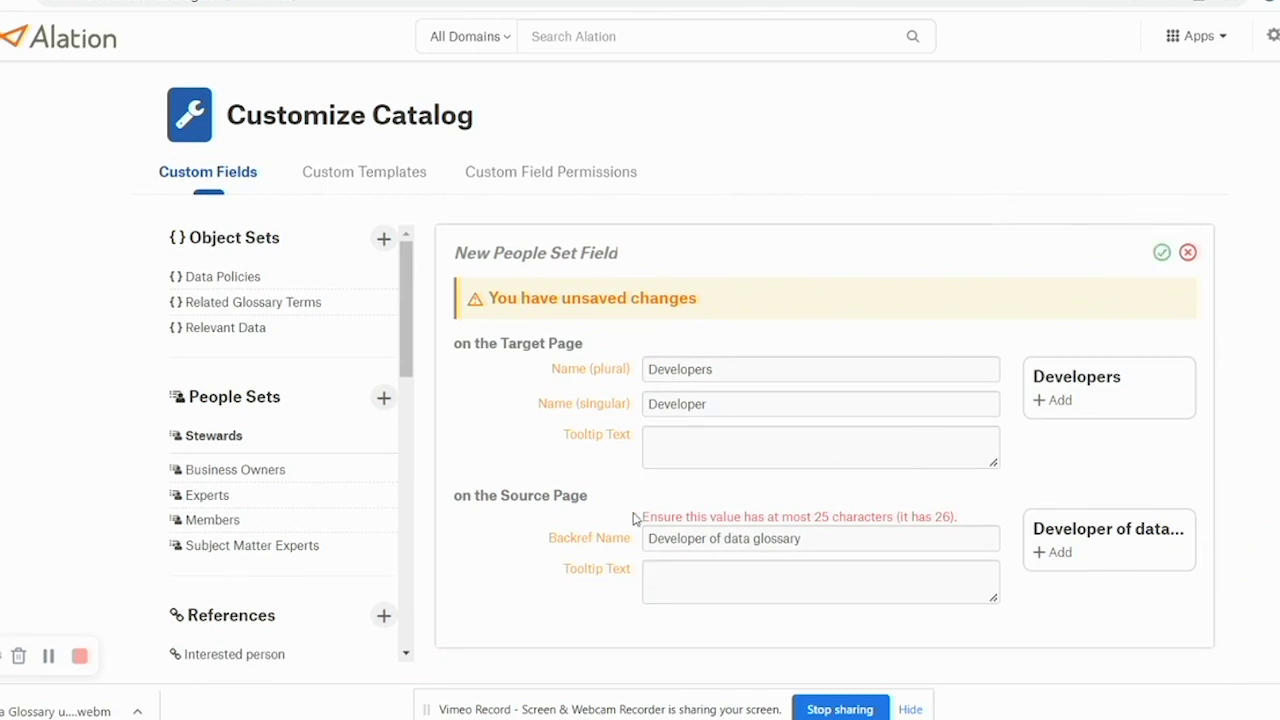
right_click(1116, 160)
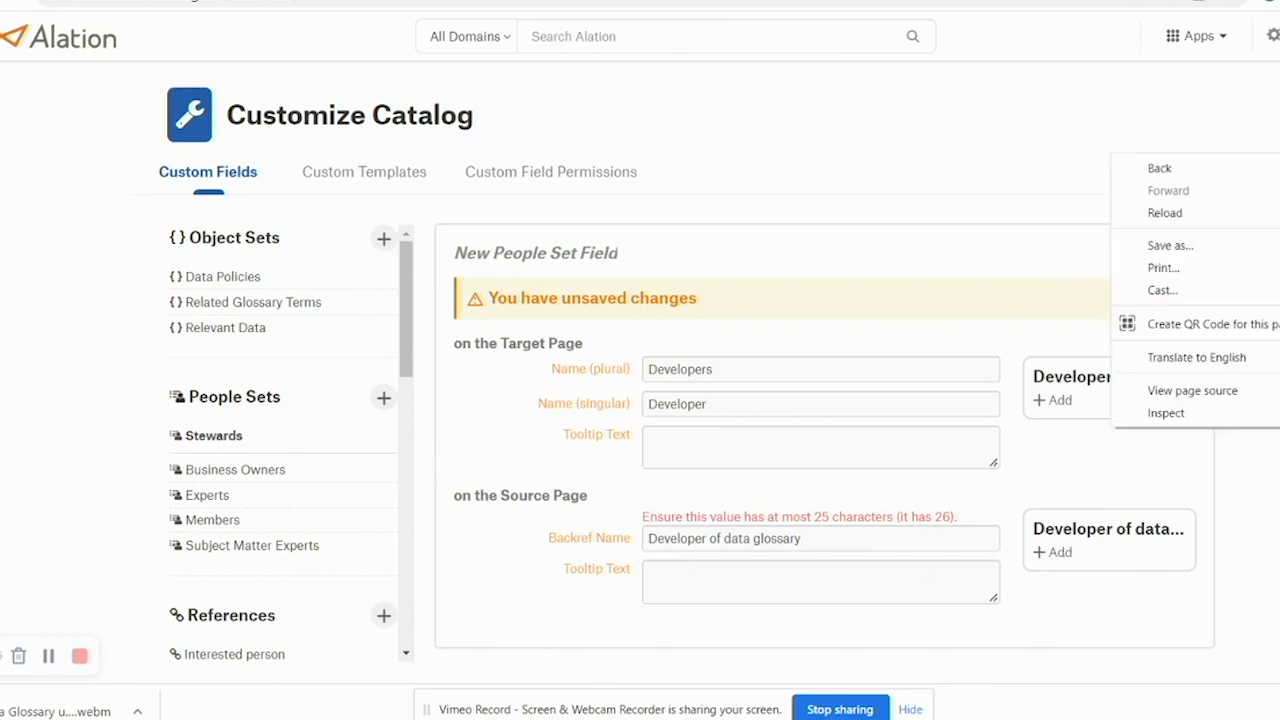
key("Escape")
right_click(1116, 88)
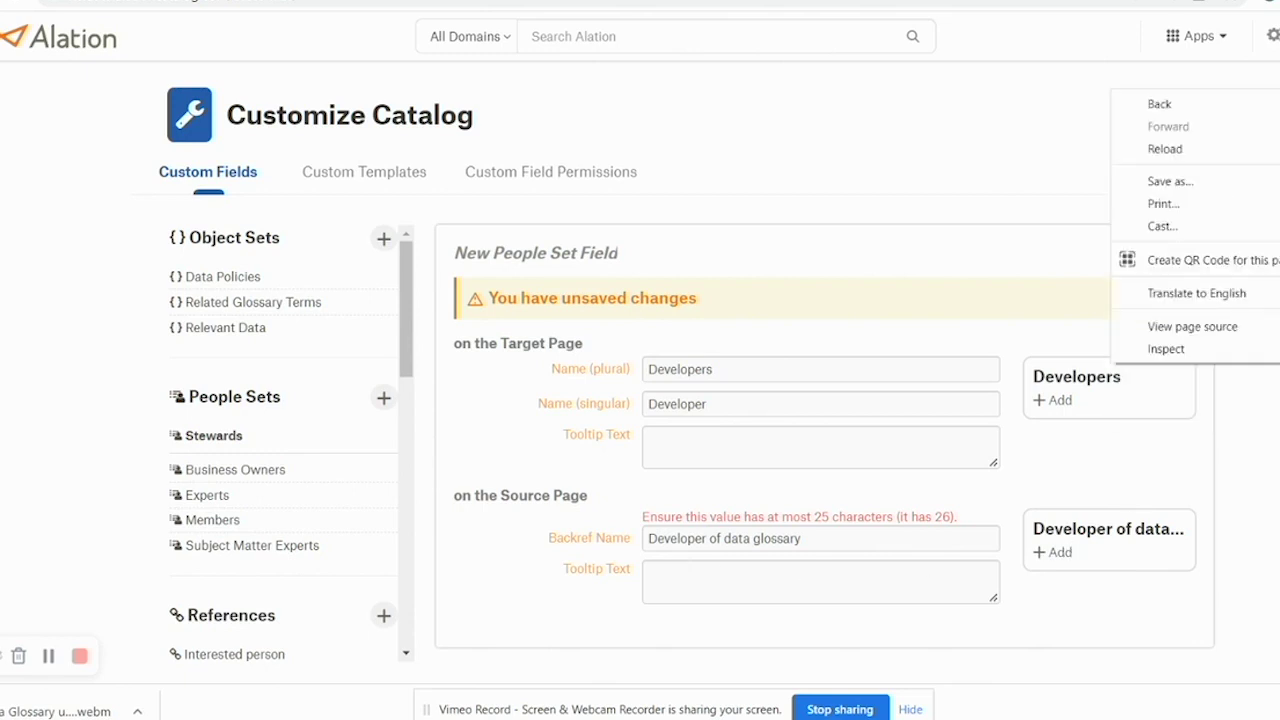
scroll(1116, 300, "up", 1)
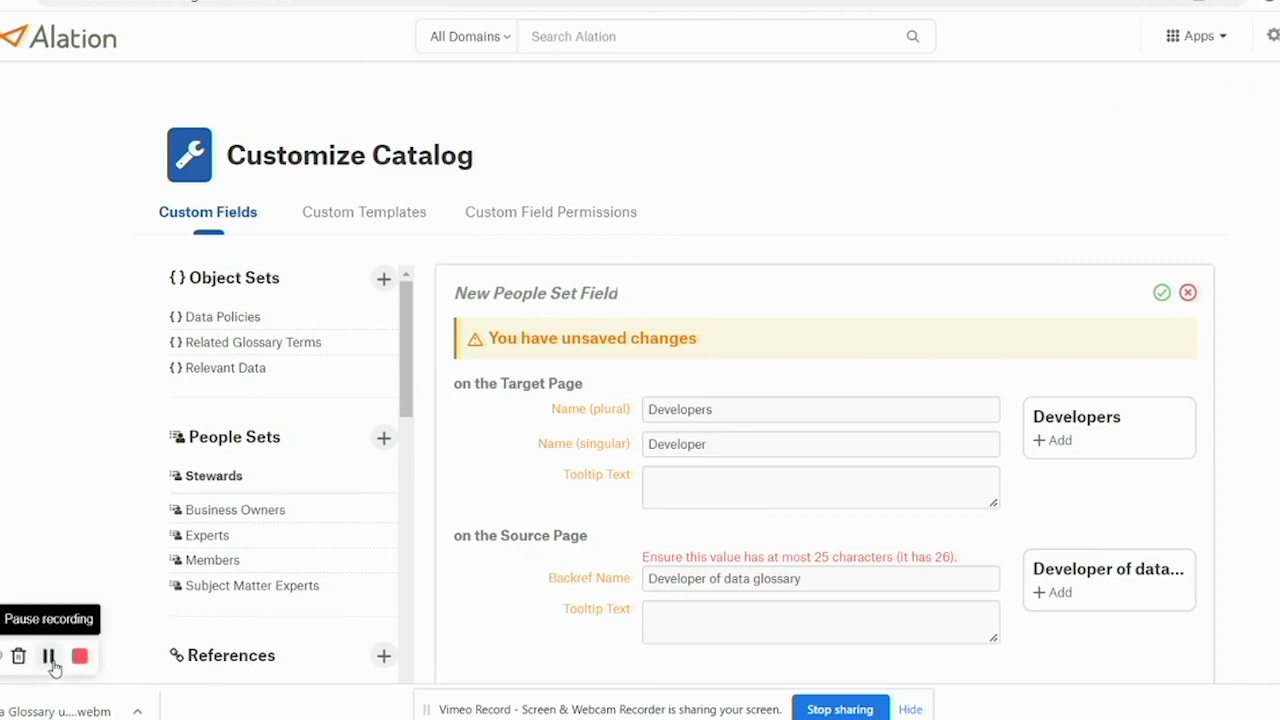
left_click(48, 656)
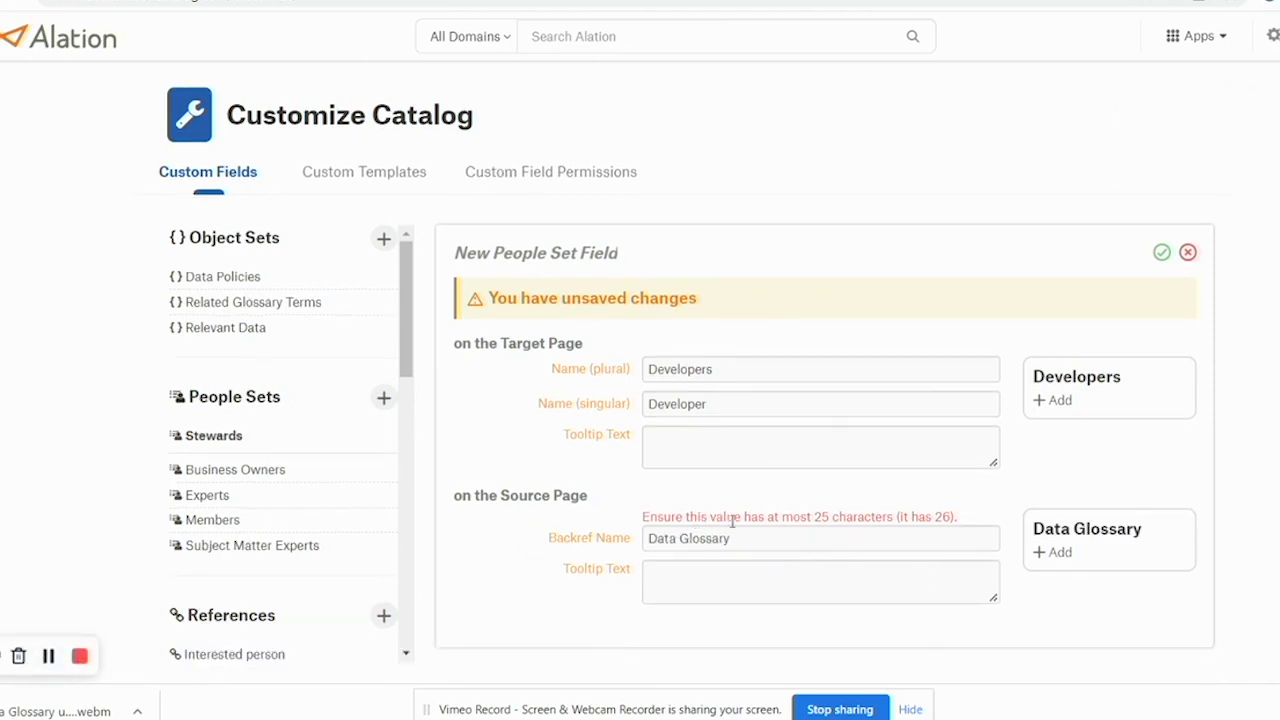
- Save the Developers people set and close its field editor
left_click(1161, 254)
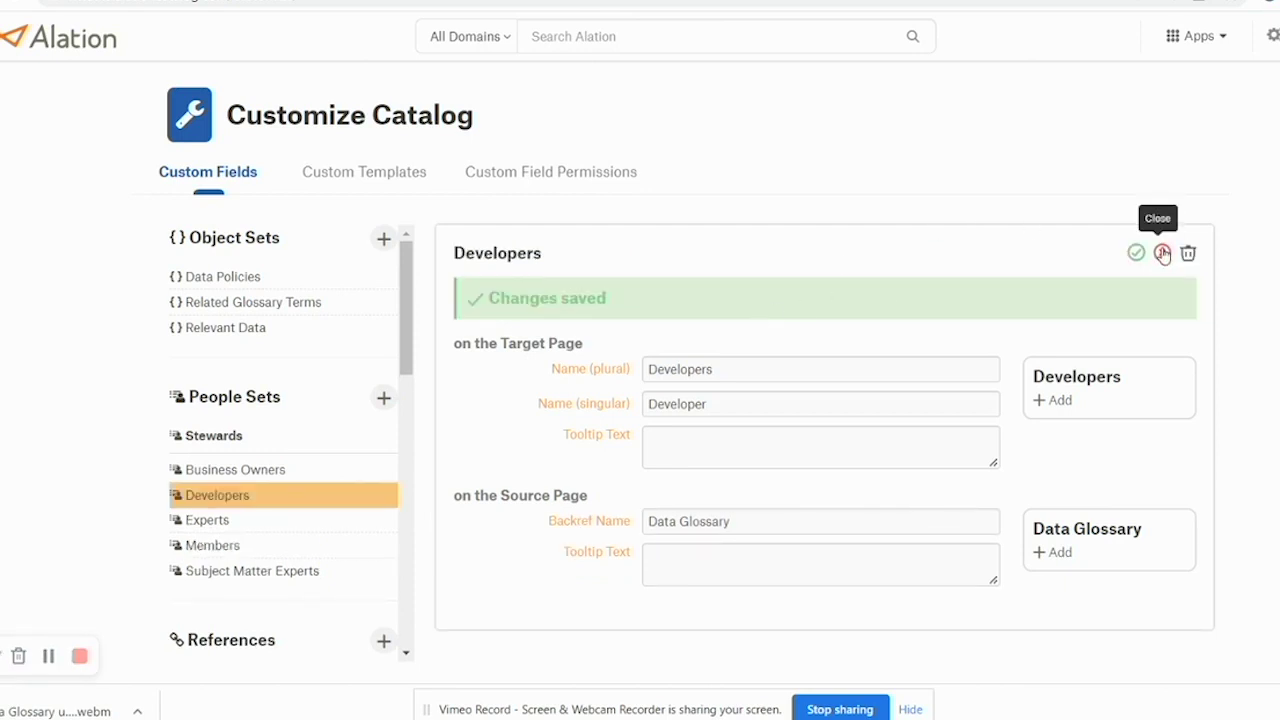
left_click(1162, 254)
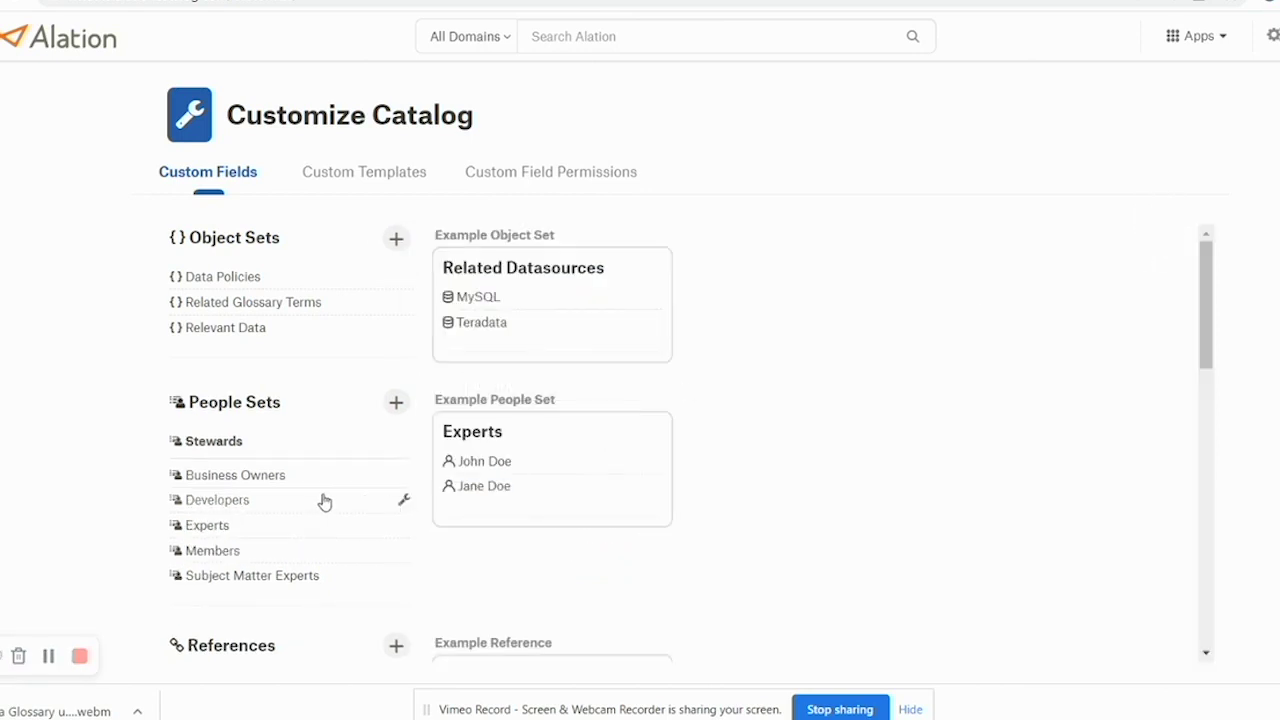
right_click(1208, 335)
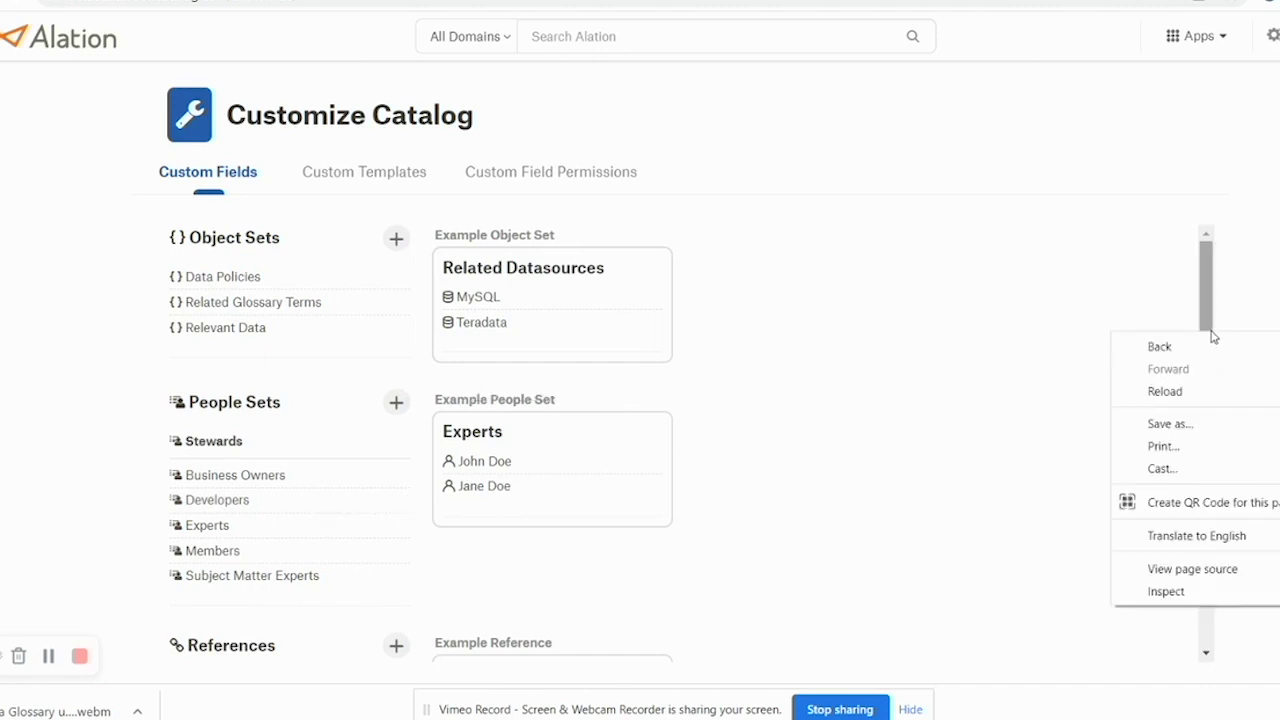
left_click(1206, 318)
right_click(1197, 487)
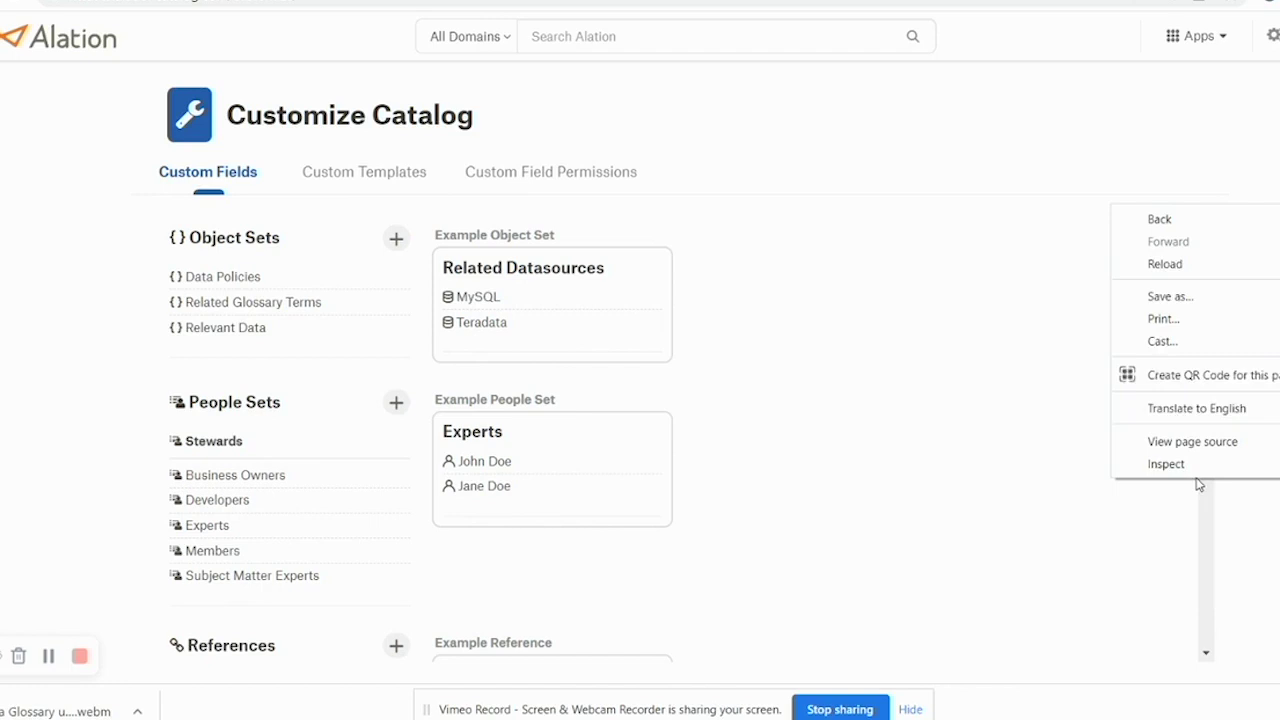
- Dismiss the browser context menu and switch to the Custom Templates tab
left_click(1208, 544)
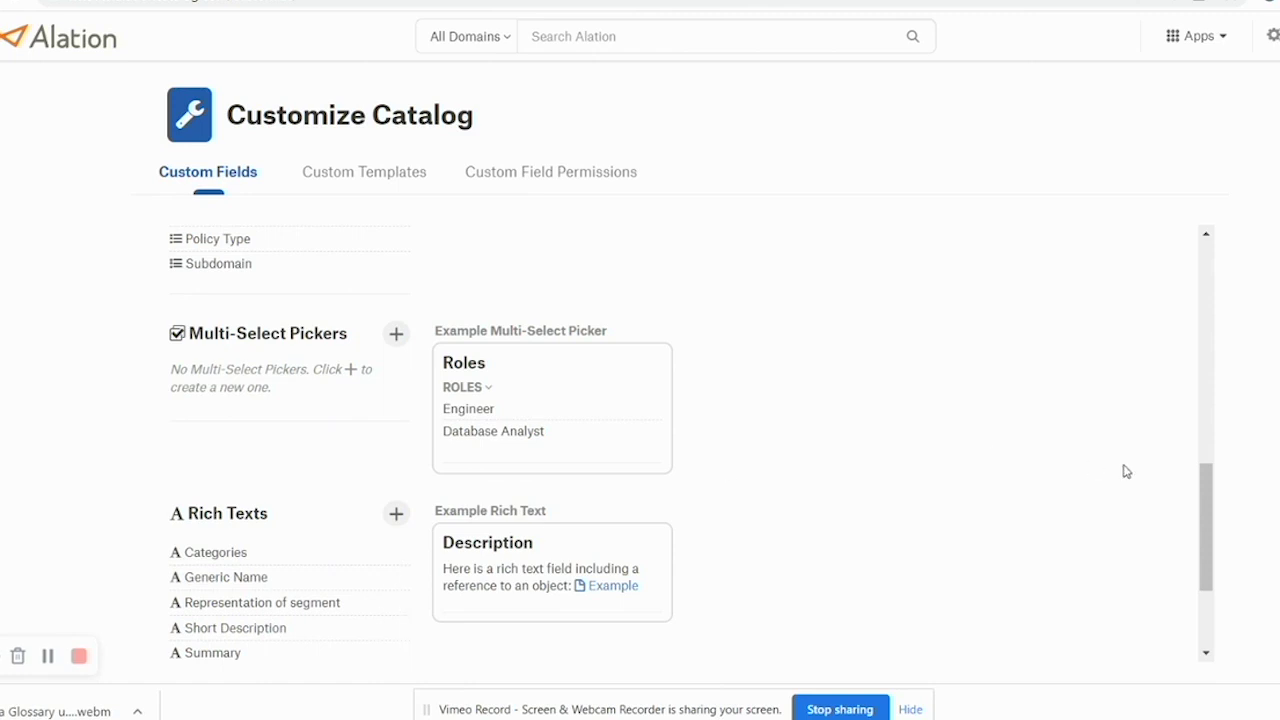
left_click(405, 175)
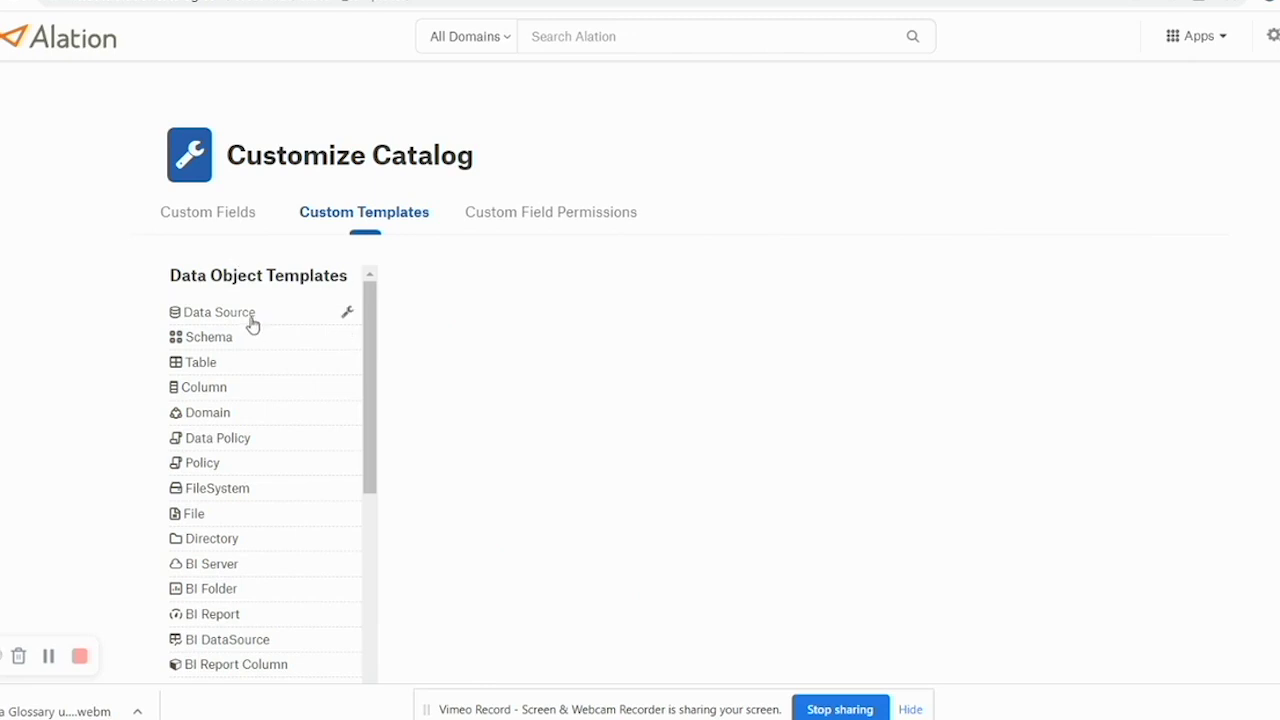
- Open the Data Source object template and scroll down to the Article Templates list
left_click(220, 312)
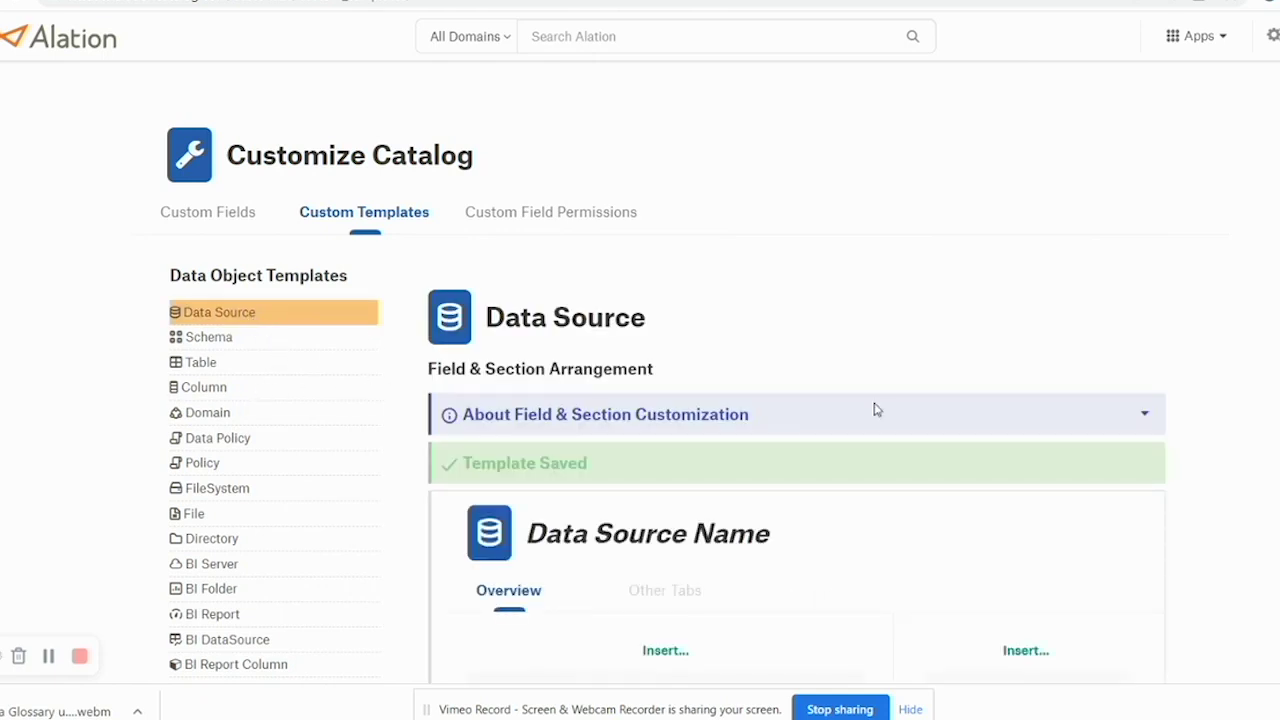
scroll(660, 400, "down", 3)
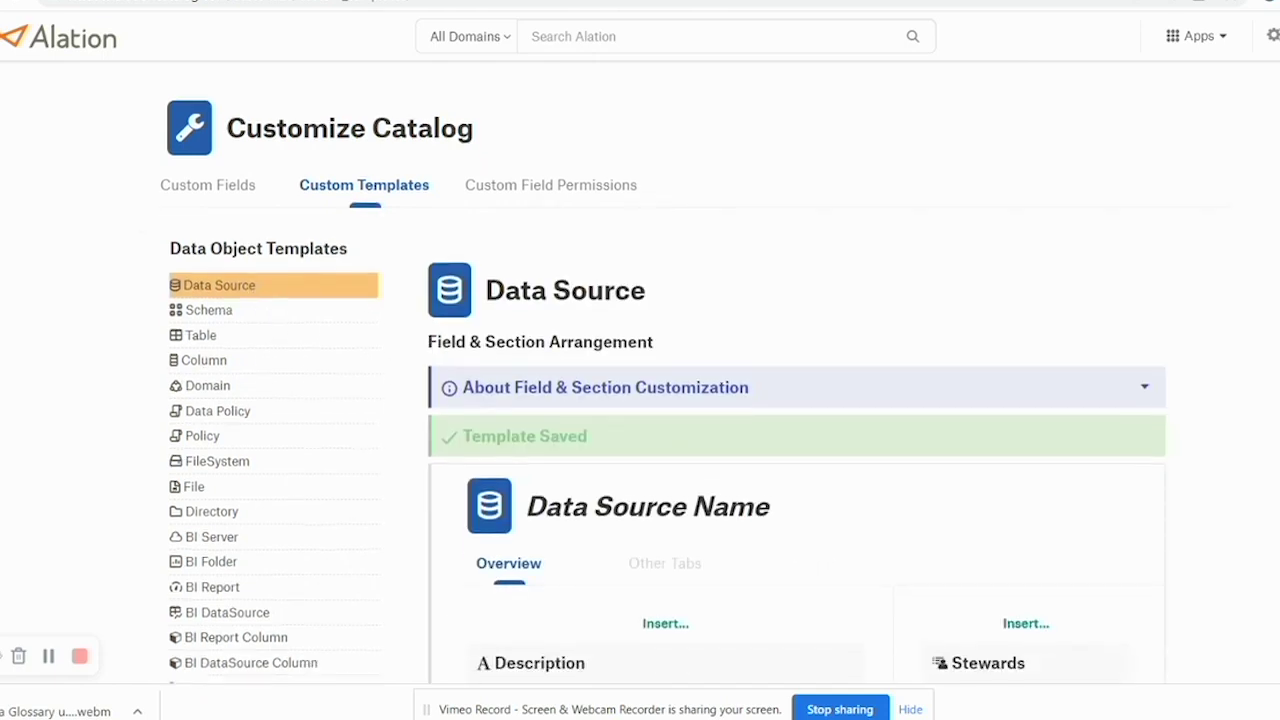
scroll(667, 372, "down", 2)
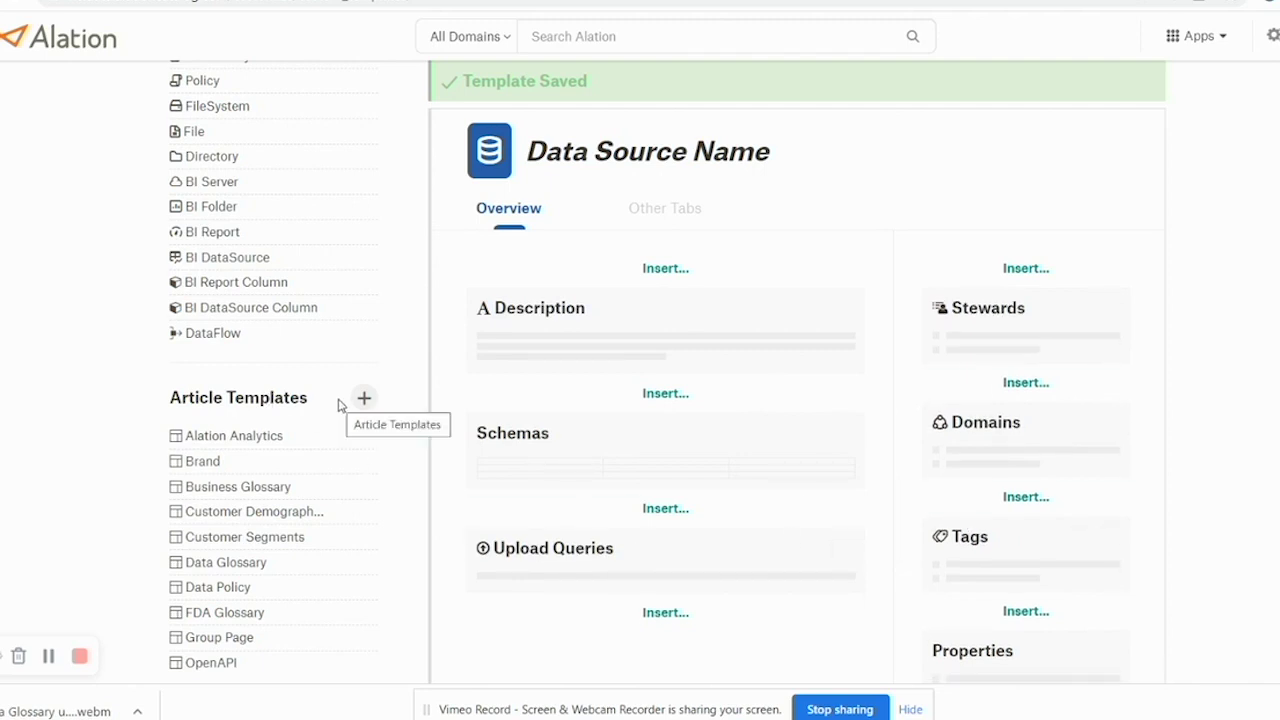
- Review the Data Glossary template's custom fields, only Categories checked, then close it unchanged
left_click(268, 564)
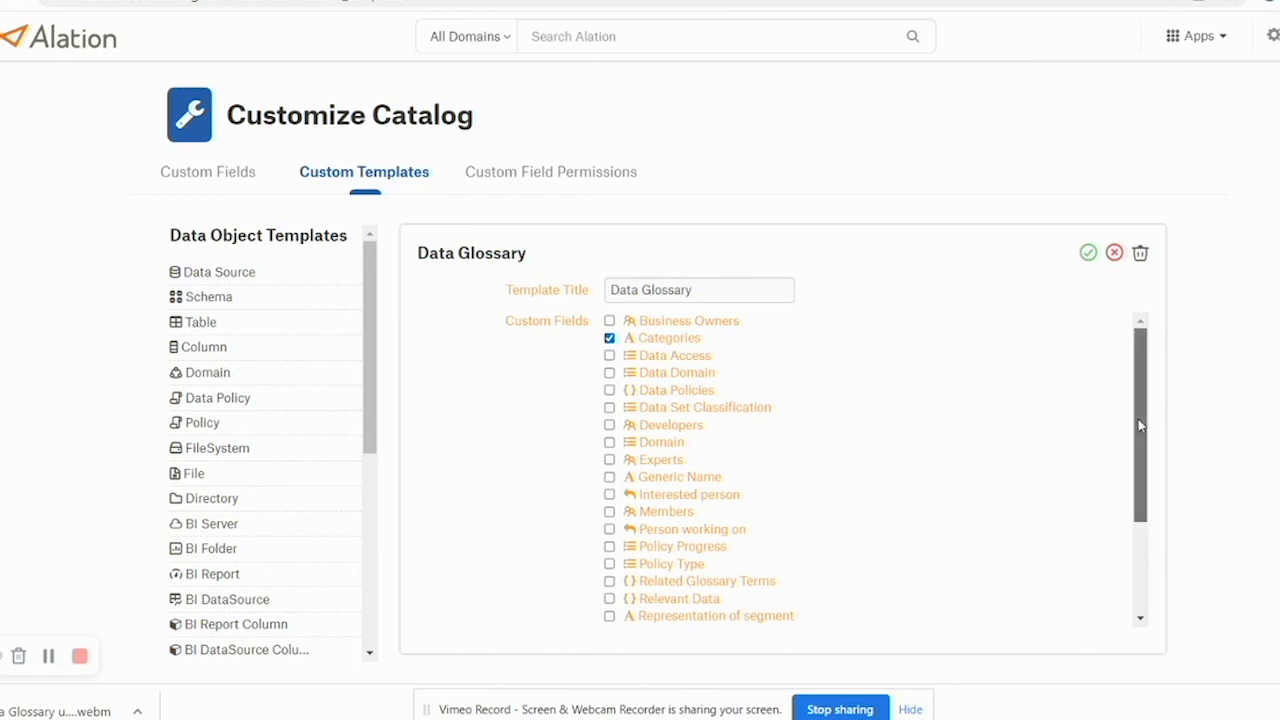
left_click_drag(1140, 425, 1130, 536)
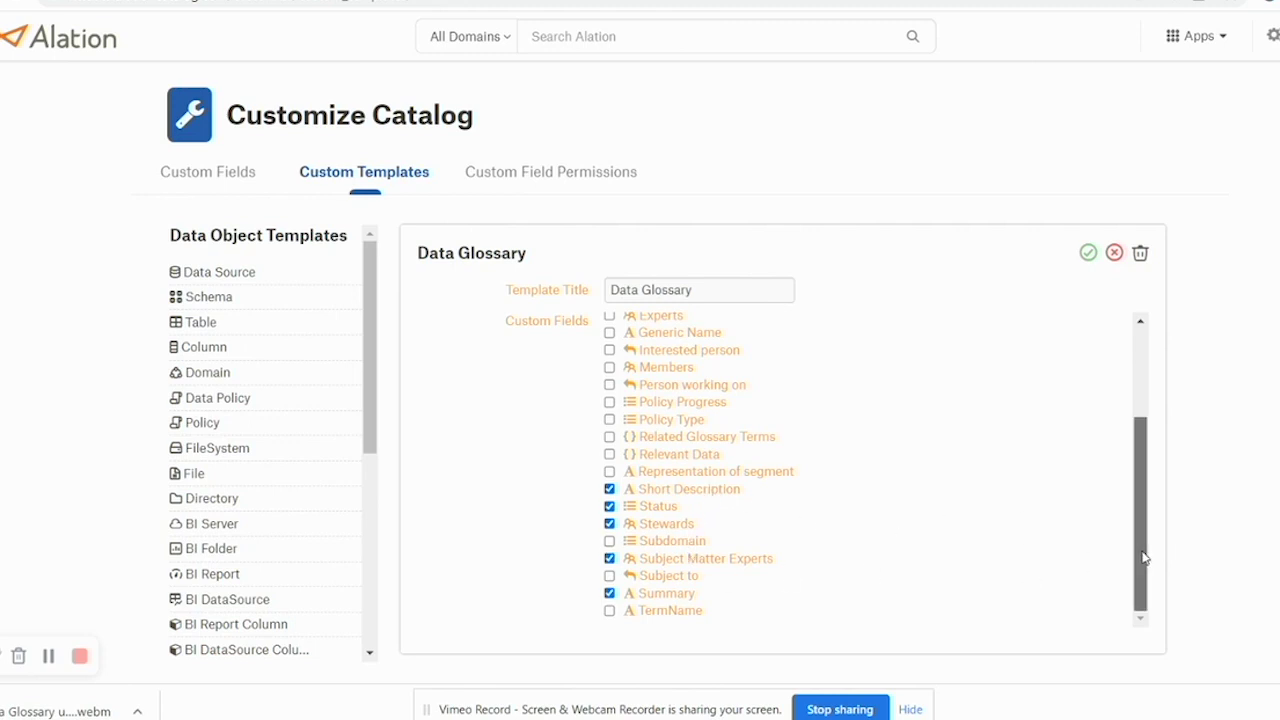
left_click_drag(1144, 558, 1144, 408)
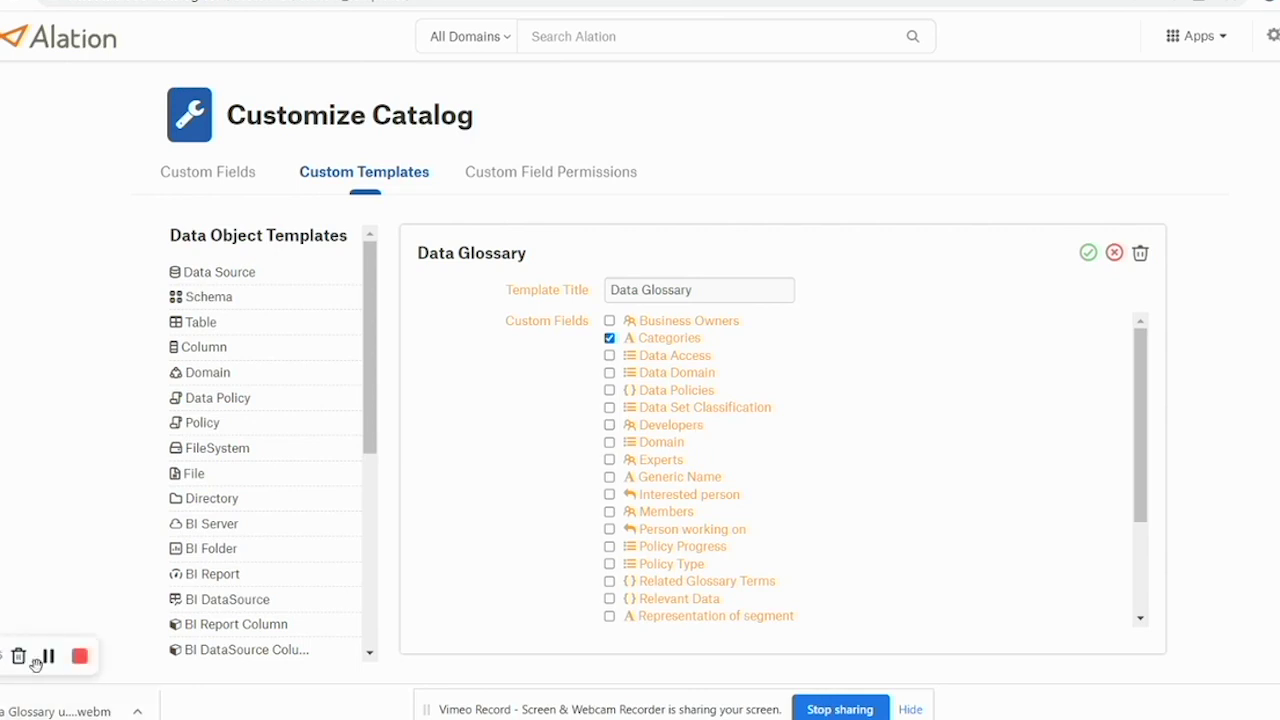
left_click(1115, 254)
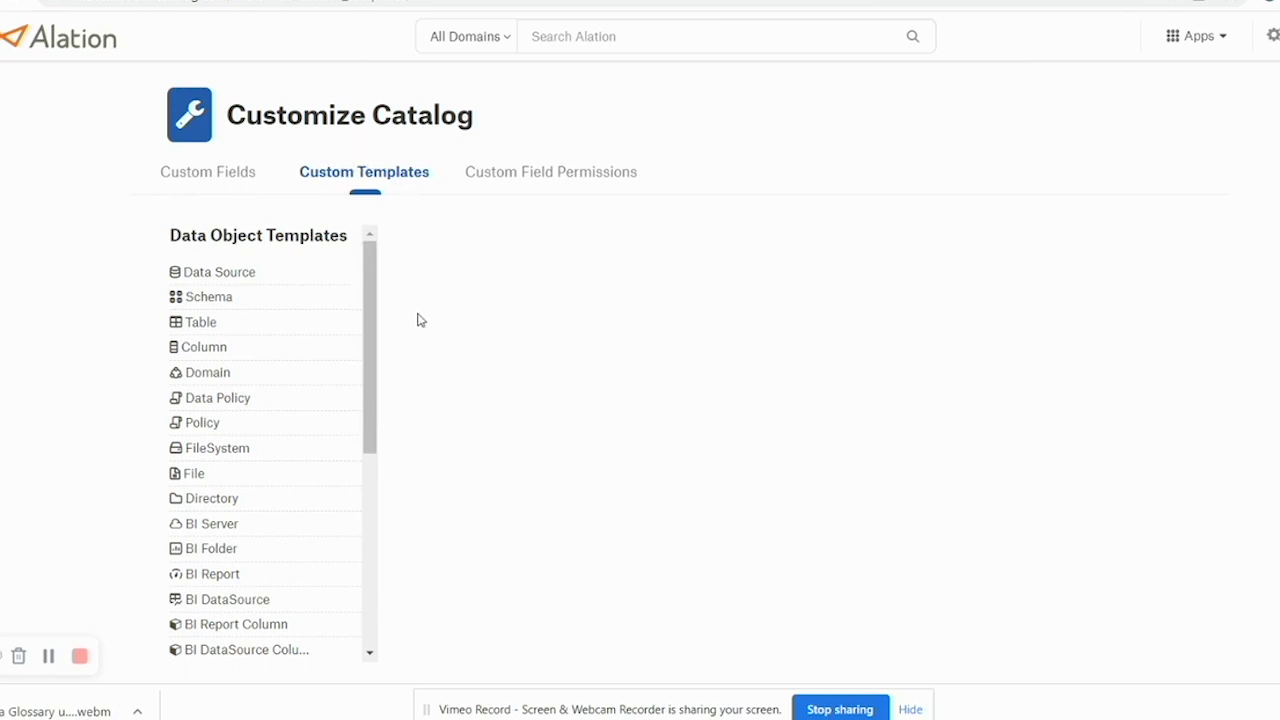
- View Custom Field Permissions, then go to the Glossaries app
left_click(557, 186)
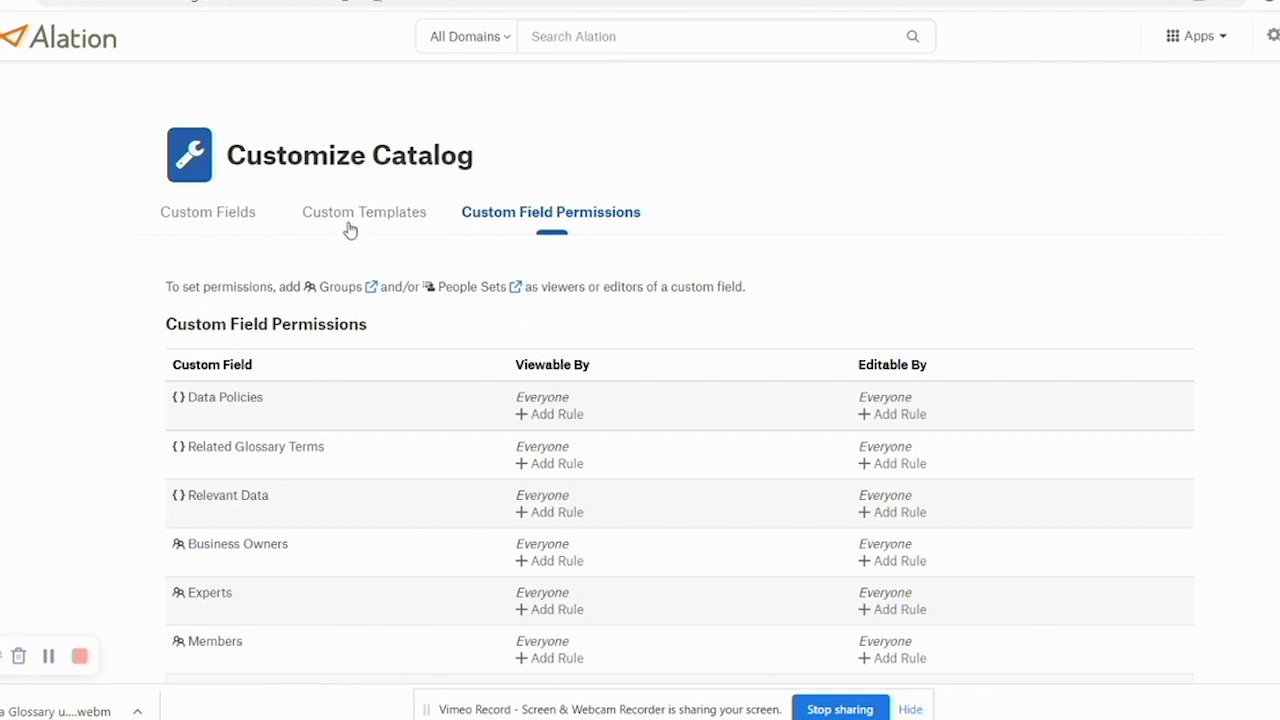
left_click(1222, 39)
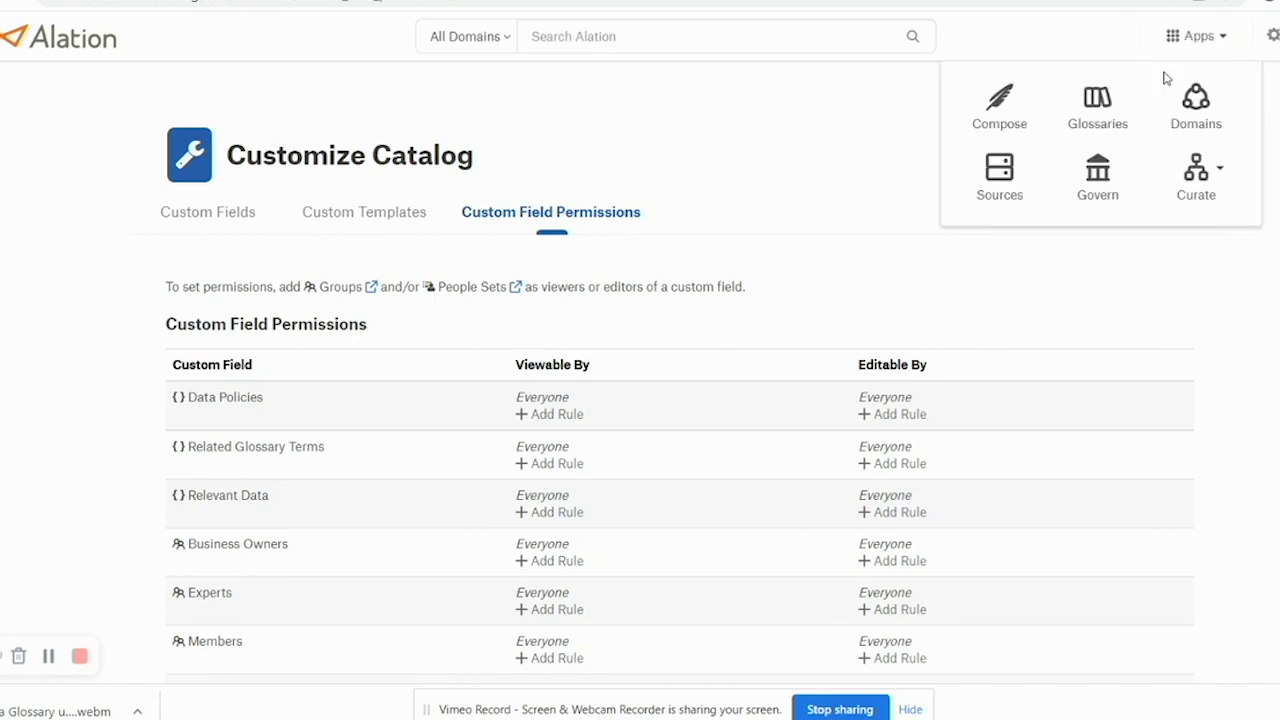
left_click(1104, 113)
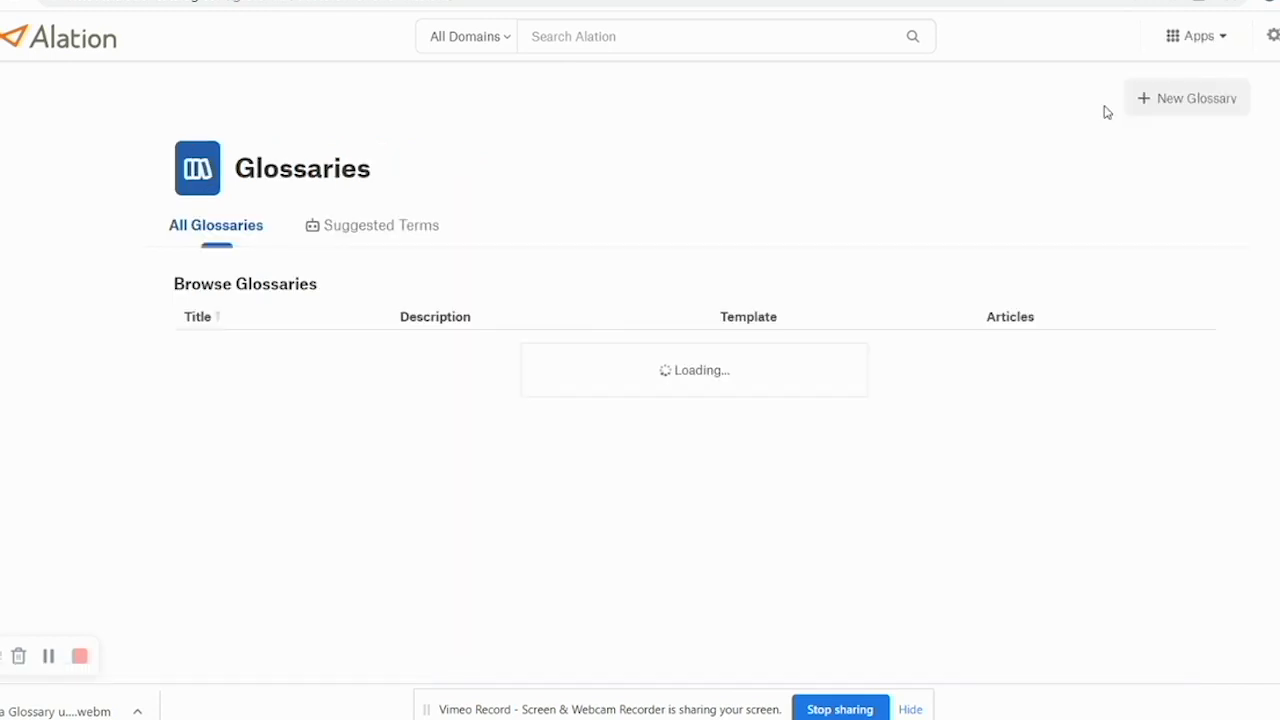
- Create a new glossary titled 'DemoAlation Glossary'
left_click(1191, 106)
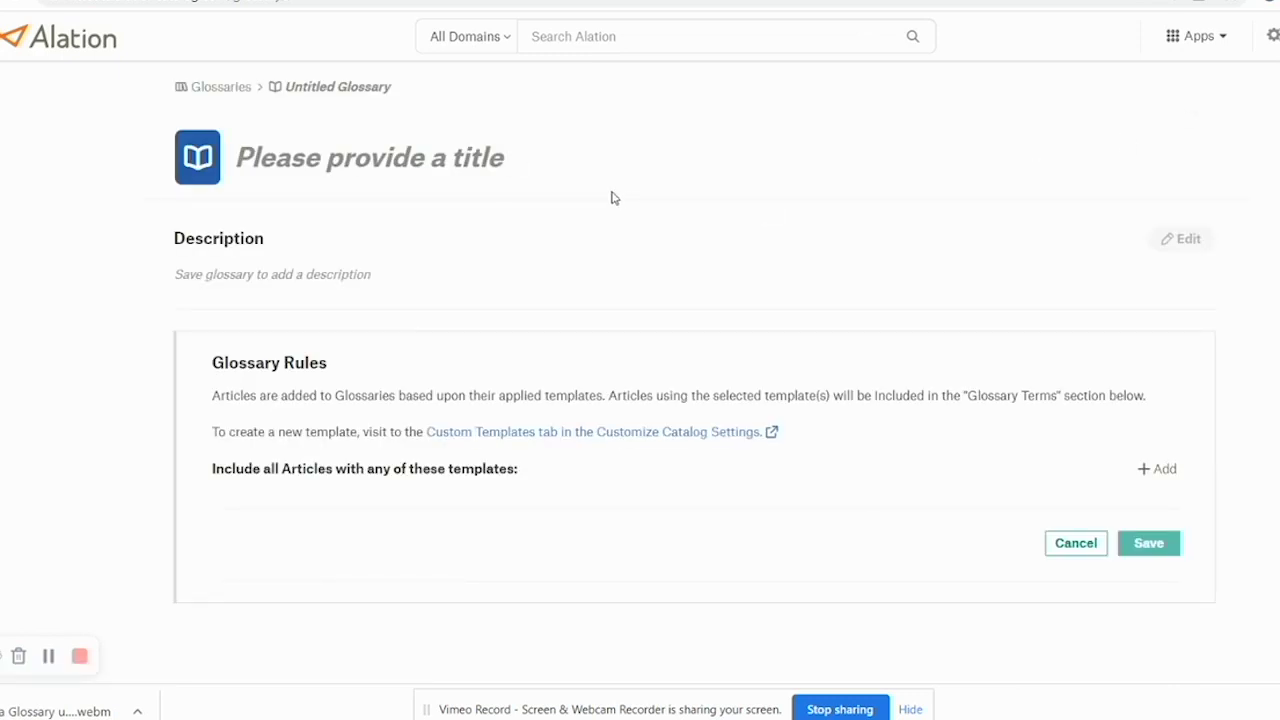
mouse_move(535, 163)
left_click(525, 162)
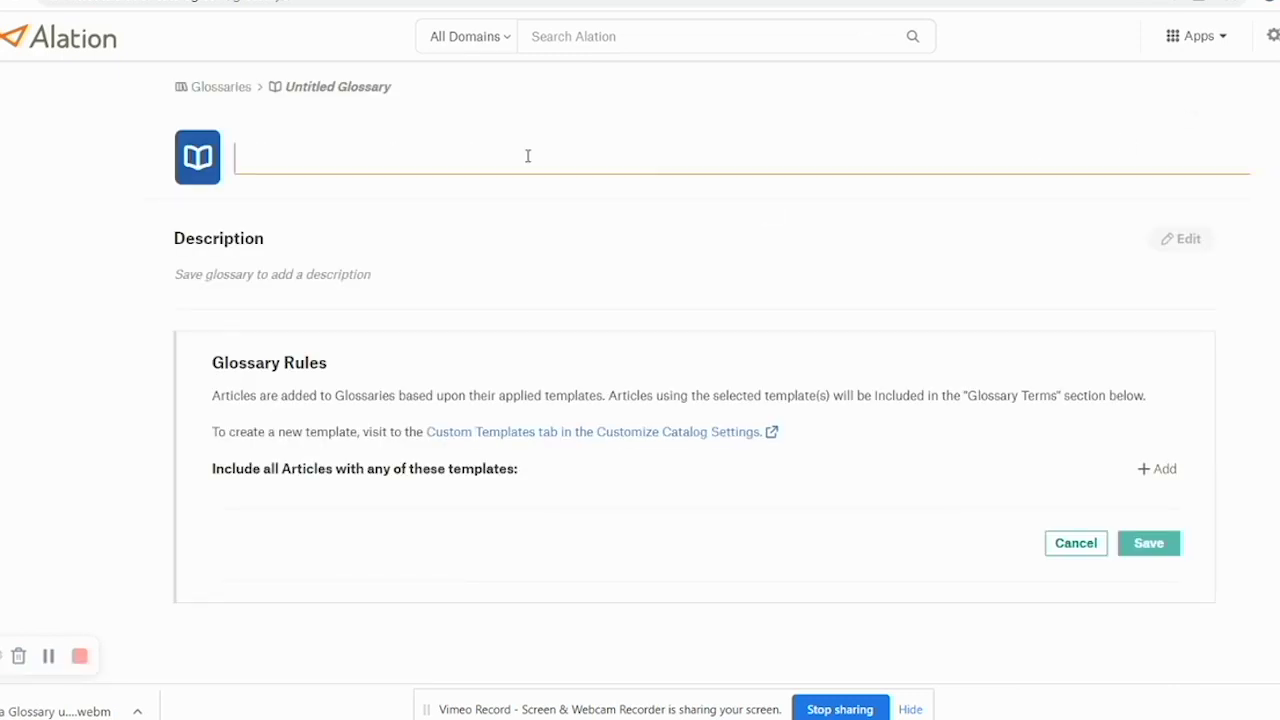
type("DEmo")
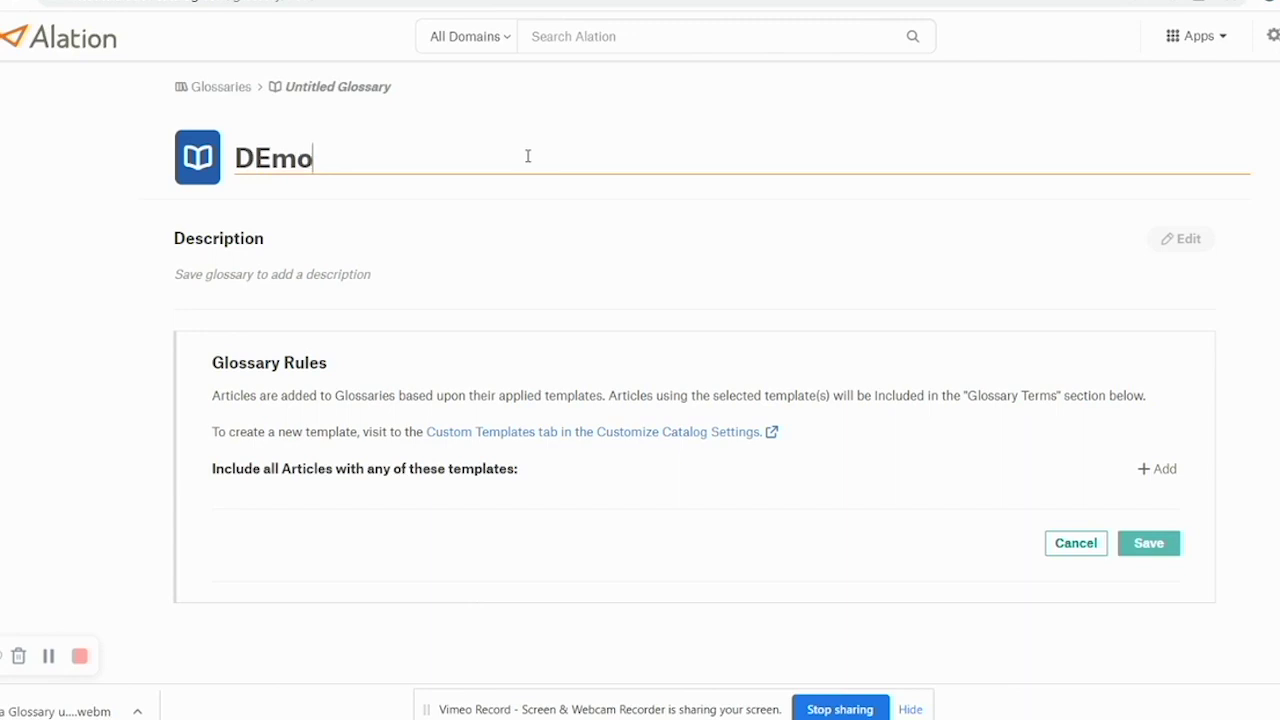
key("BackSpace")
key("BackSpace")
key("BackSpace")
type("emos")
key("BackSpace")
type("Alation Glossa")
key("BackSpace")
type("ary")
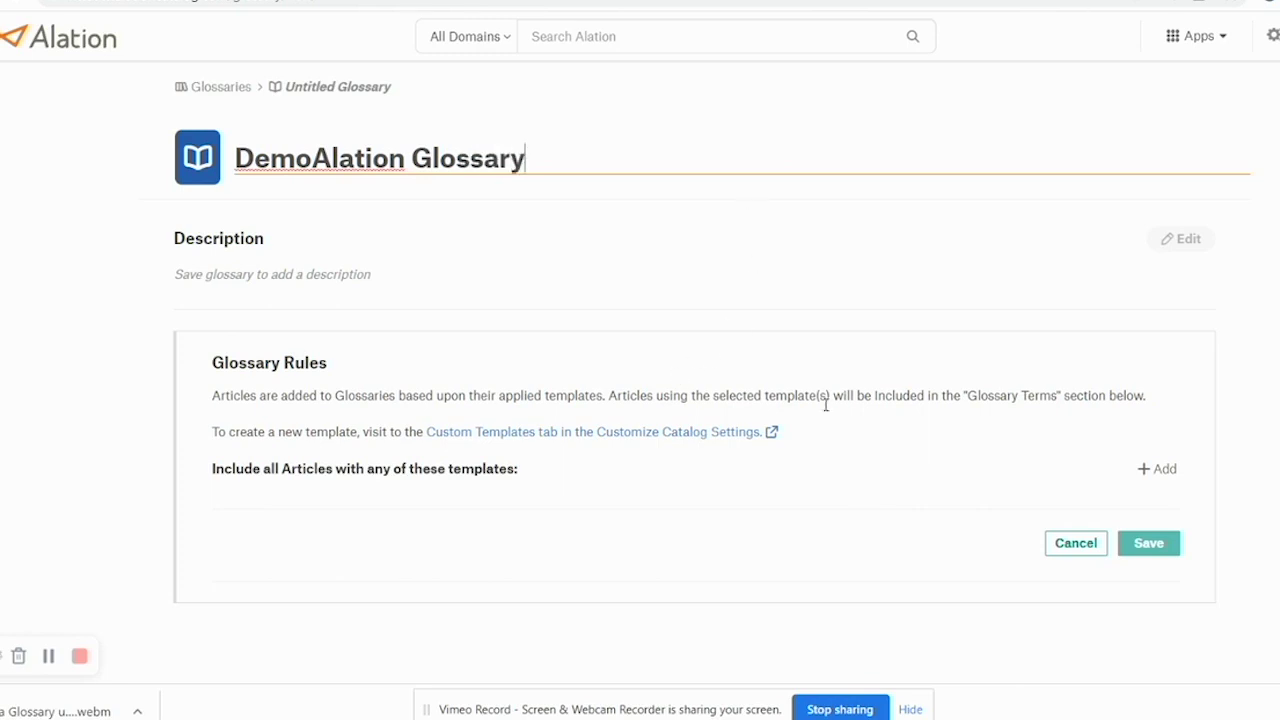
- Add a glossary rule including all Data Glossary template articles and save it
left_click(1153, 472)
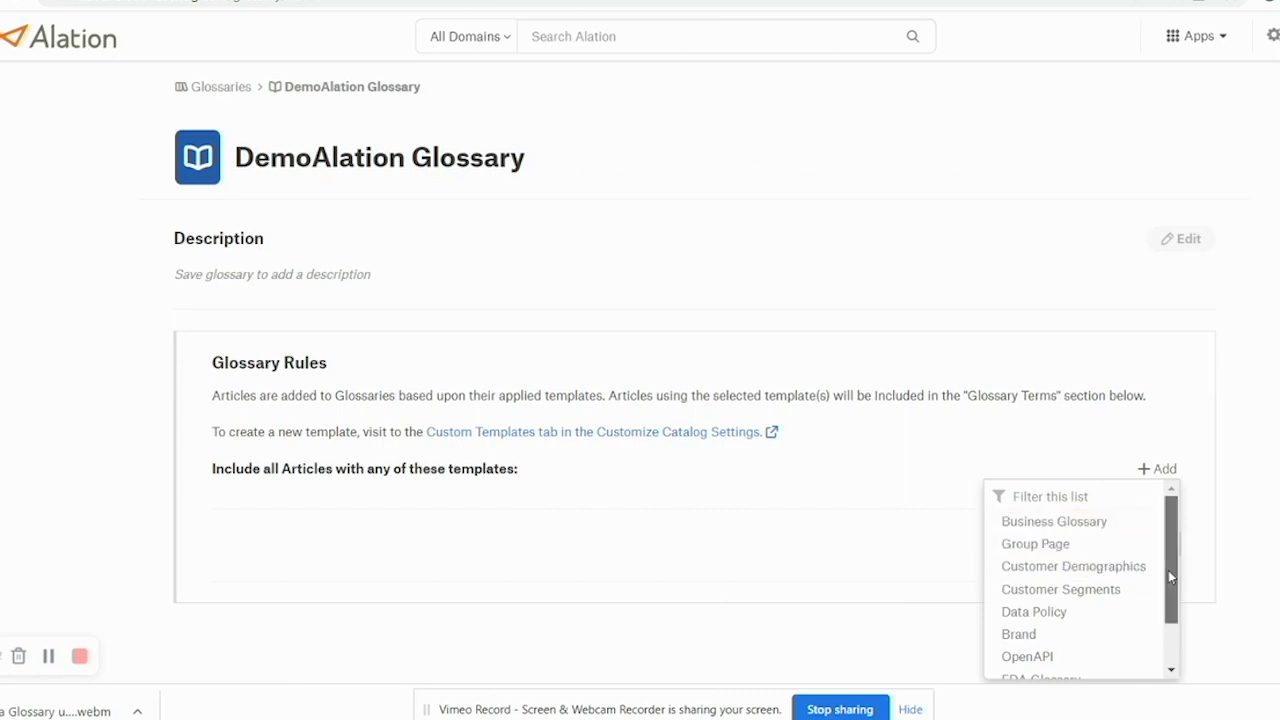
left_click_drag(1168, 570, 1178, 635)
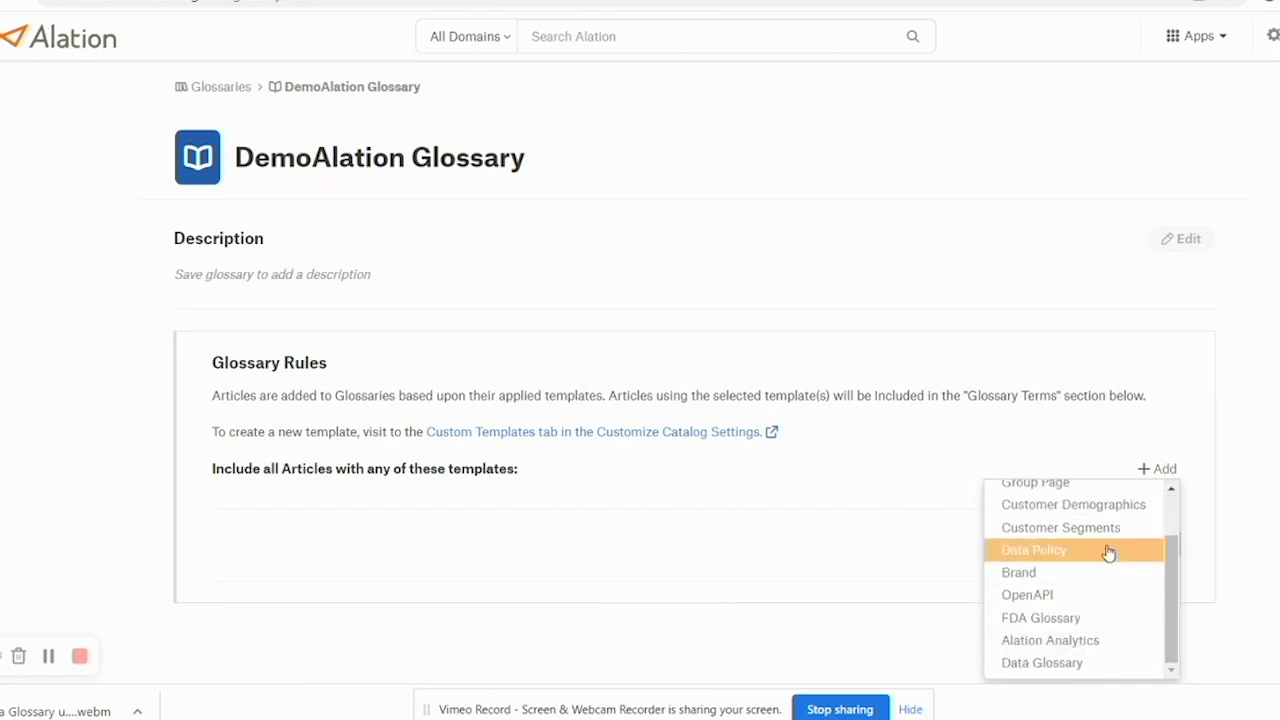
left_click(1131, 663)
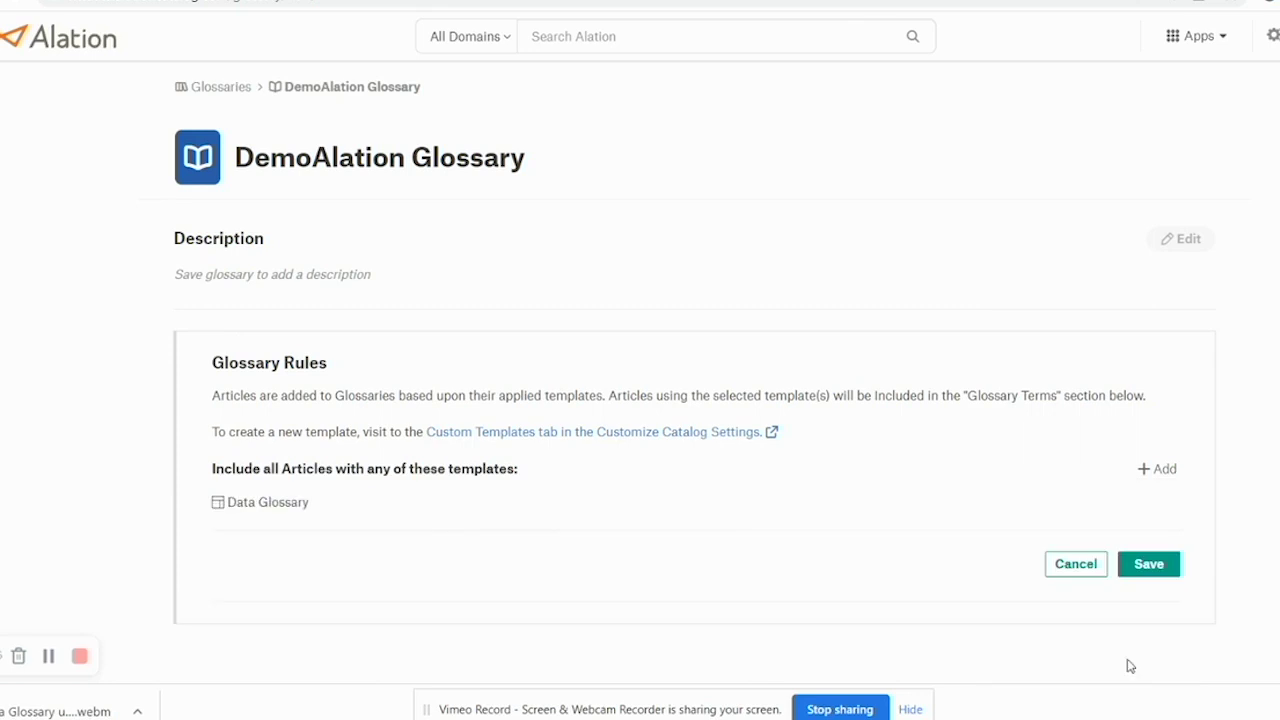
left_click(1152, 566)
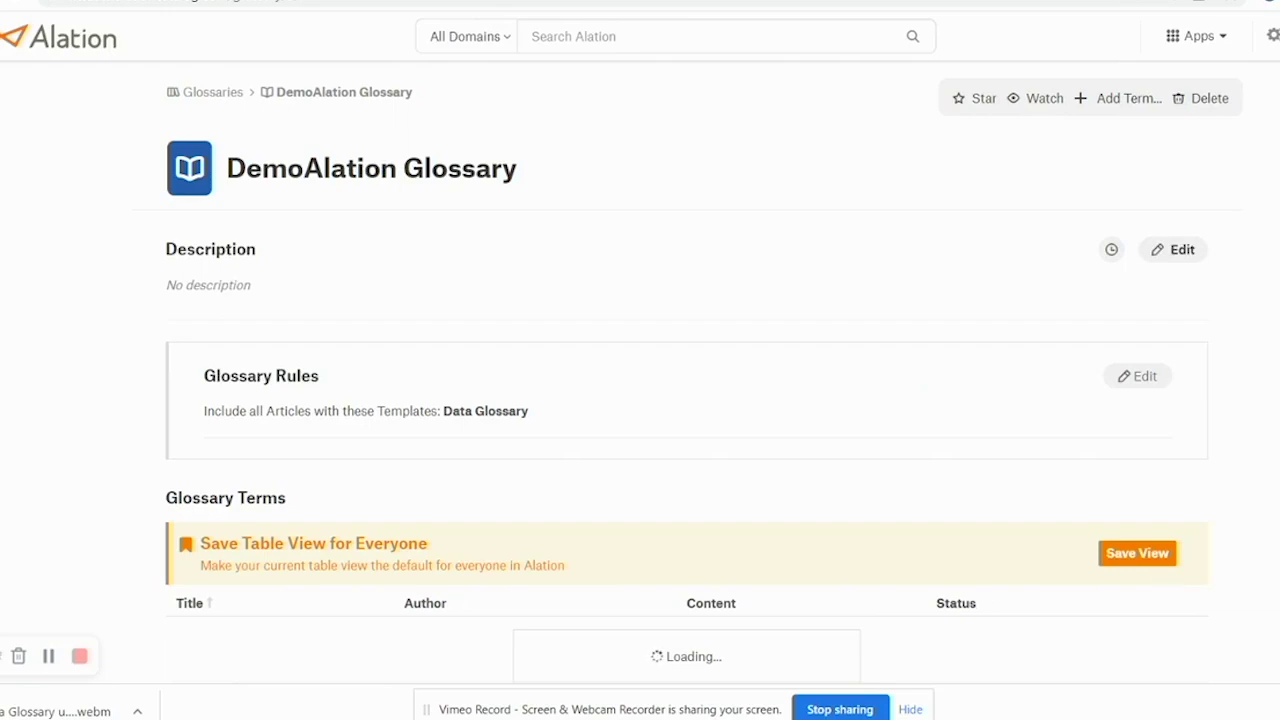
- Scroll through the Glossary Terms table to check approved terms like A/B Testing and Bounce Rate
scroll(686, 400, "down", 5)
scroll(685, 147, "up", 5)
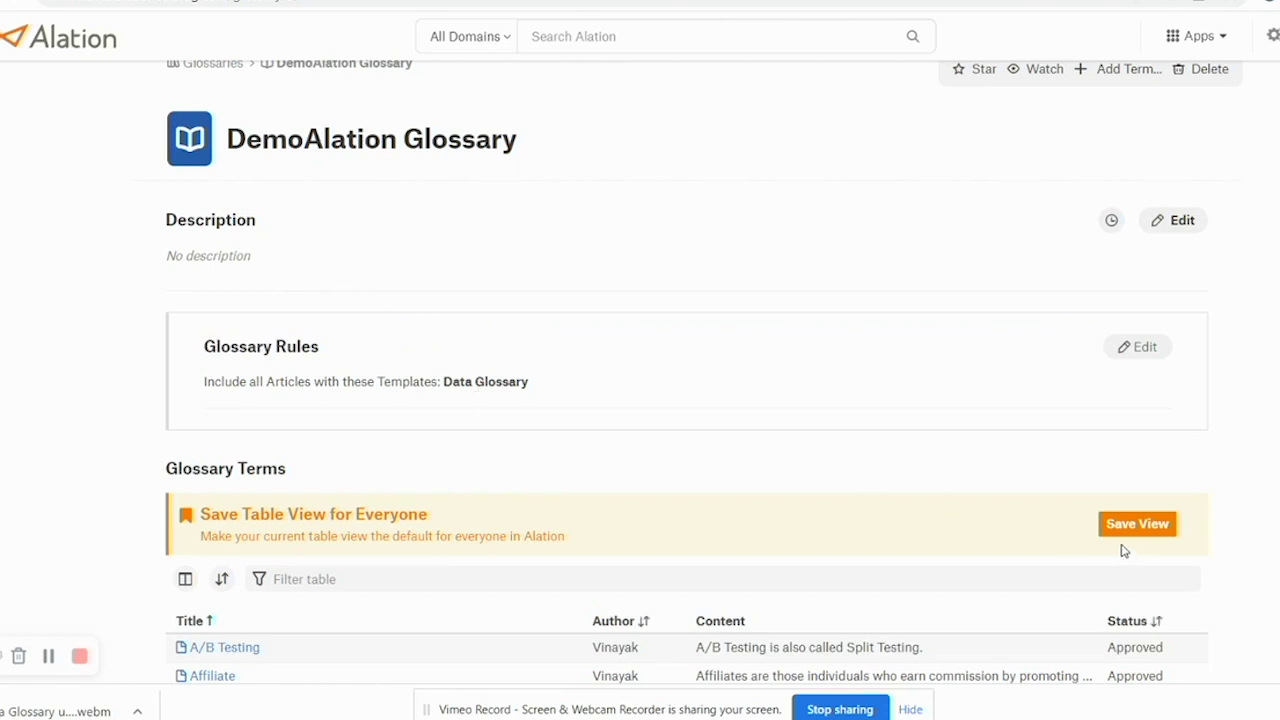
scroll(660, 420, "down", 4)
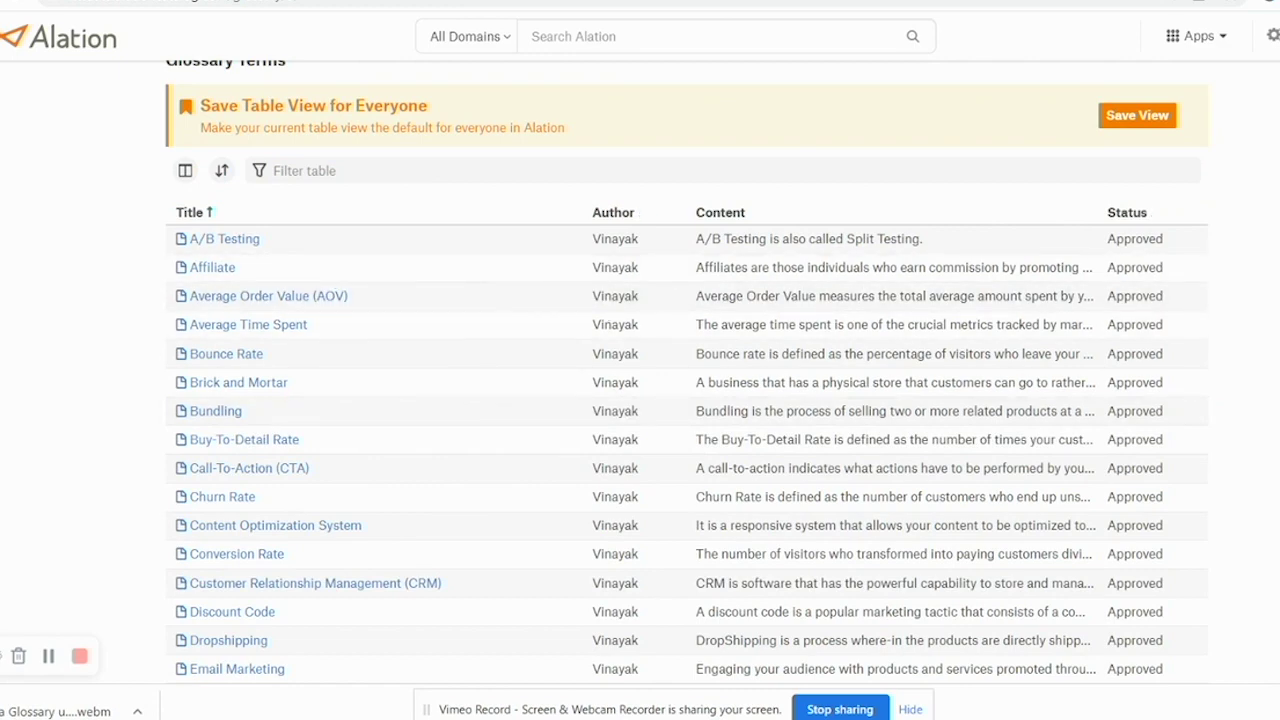
scroll(660, 420, "up", 4)
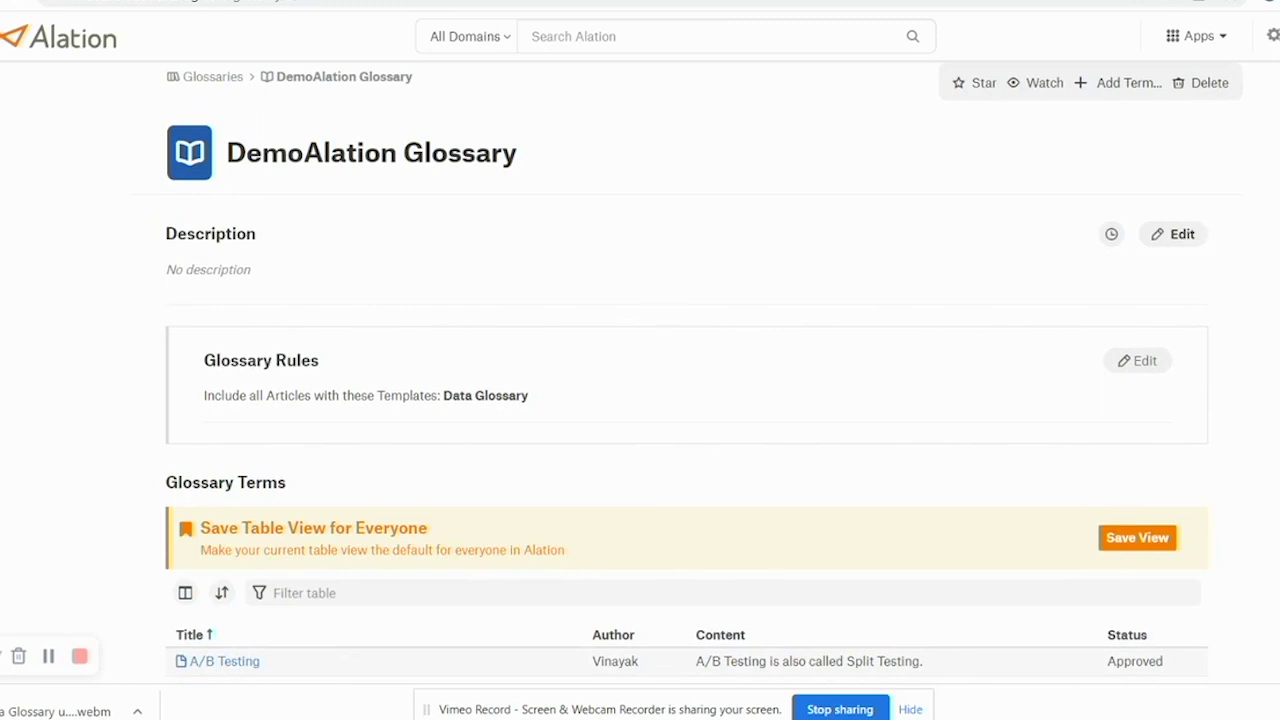
scroll(660, 420, "down", 3)
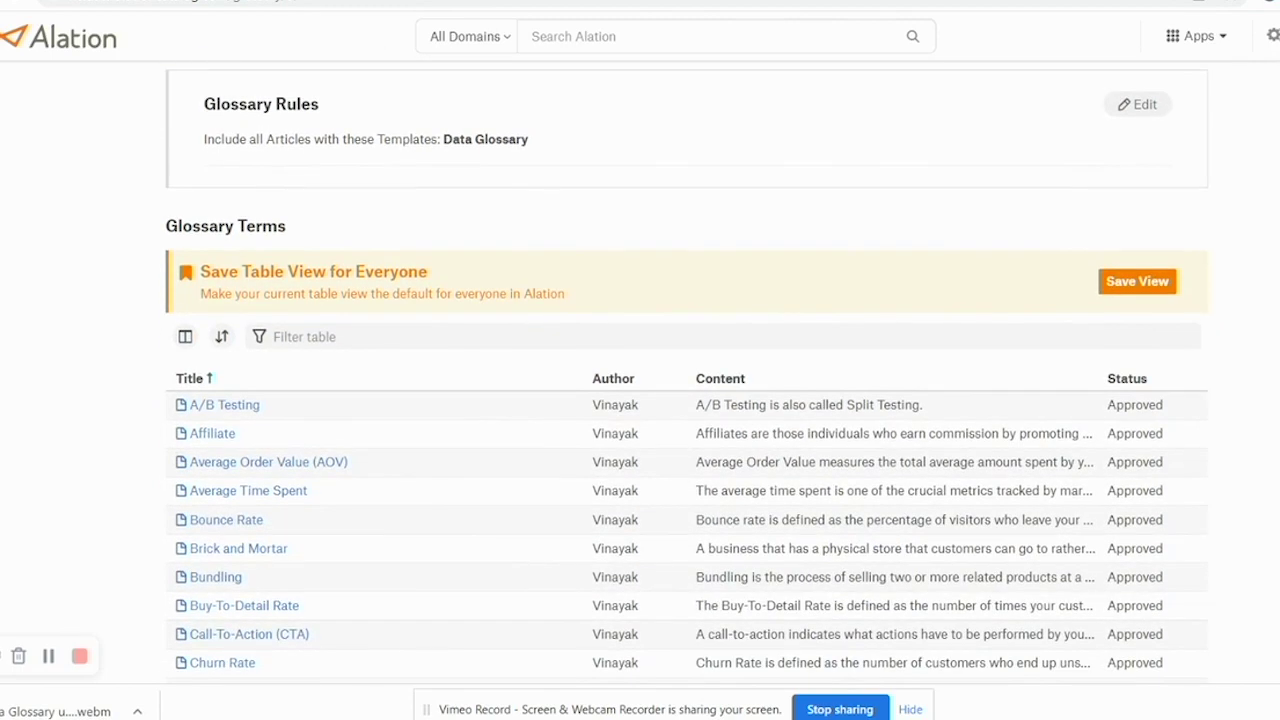
scroll(660, 420, "up", 3)
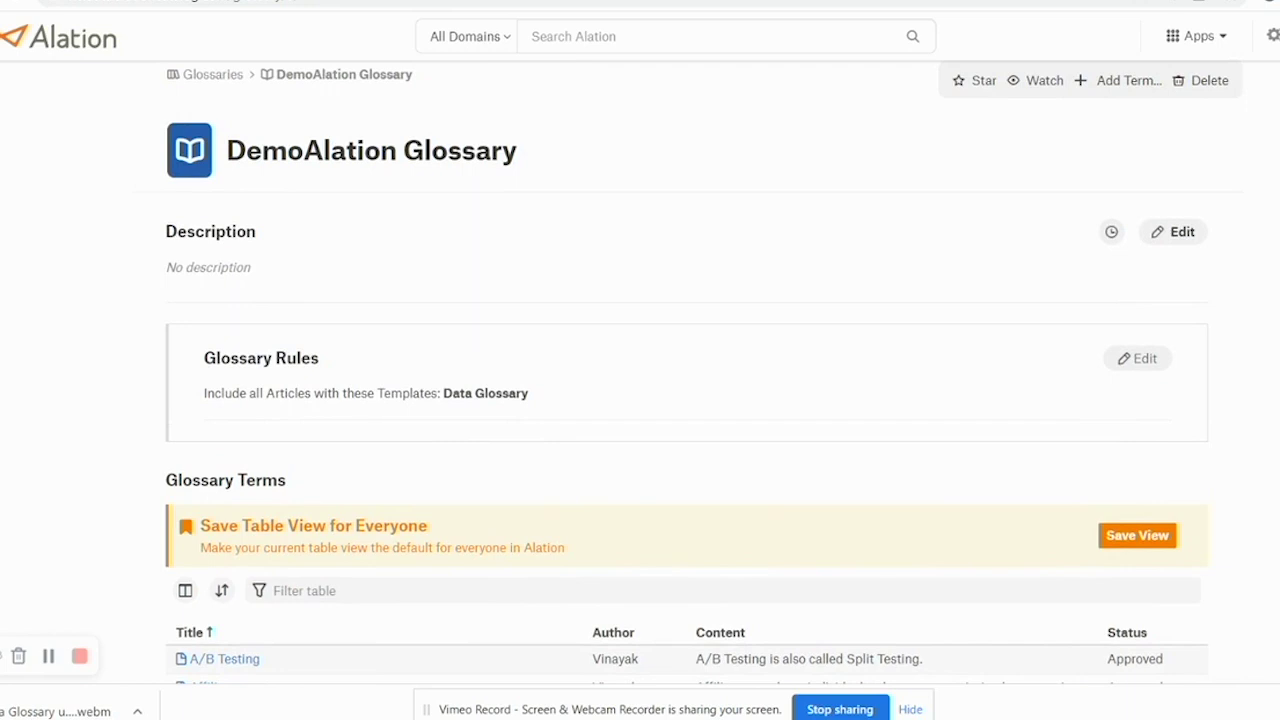